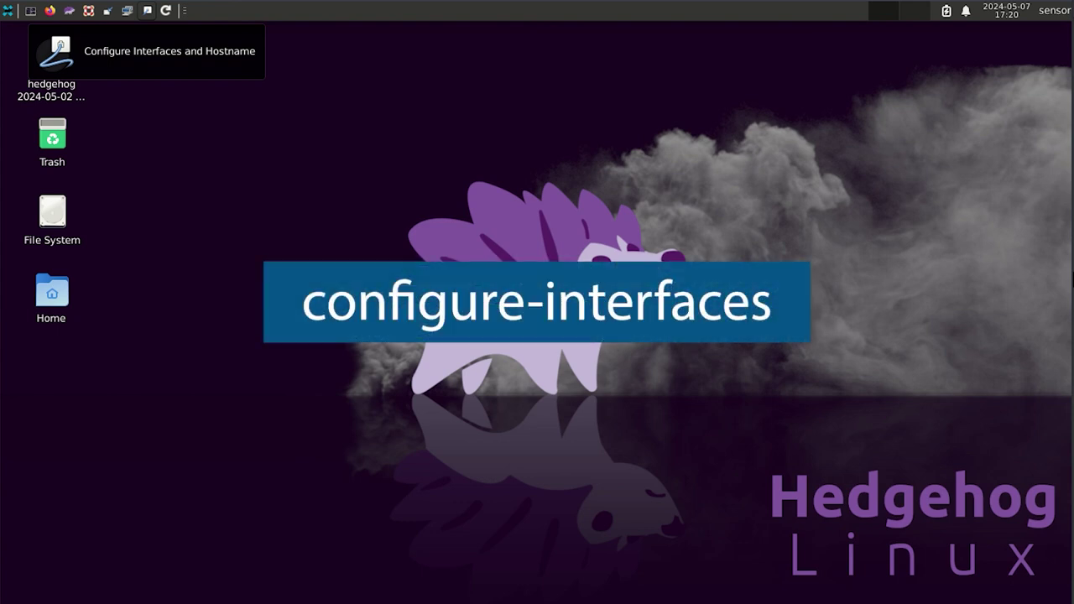
# Launch the Configure Interfaces and Hostname tool and reach the enp10s0/enp1s0 capture interface list
pyautogui.click(147, 10)
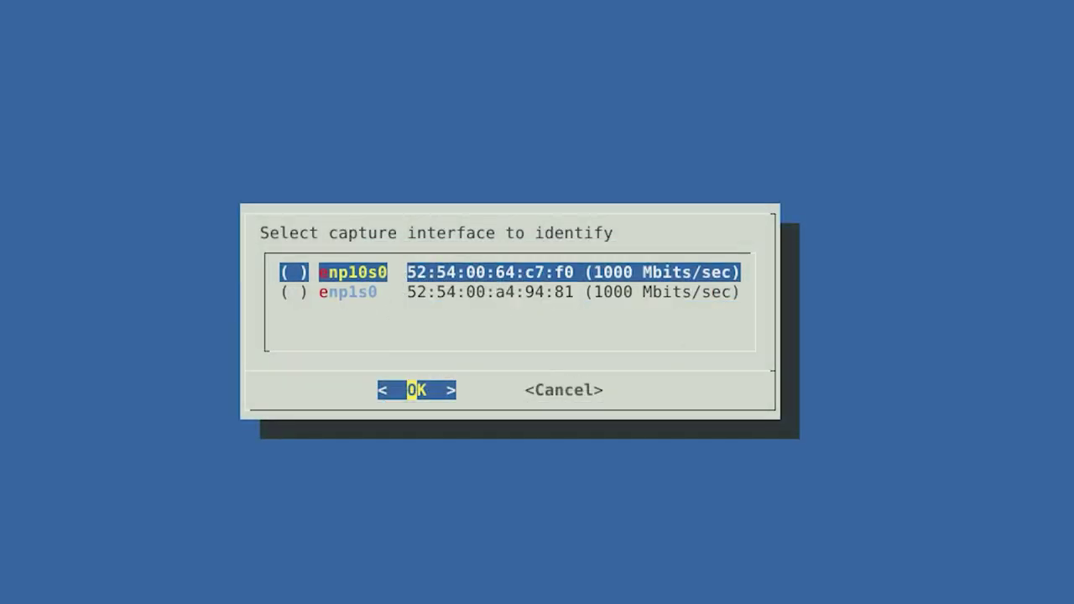
# Blink the enp1s0 port to identify it, then decline further identification help
pyautogui.press('Down')
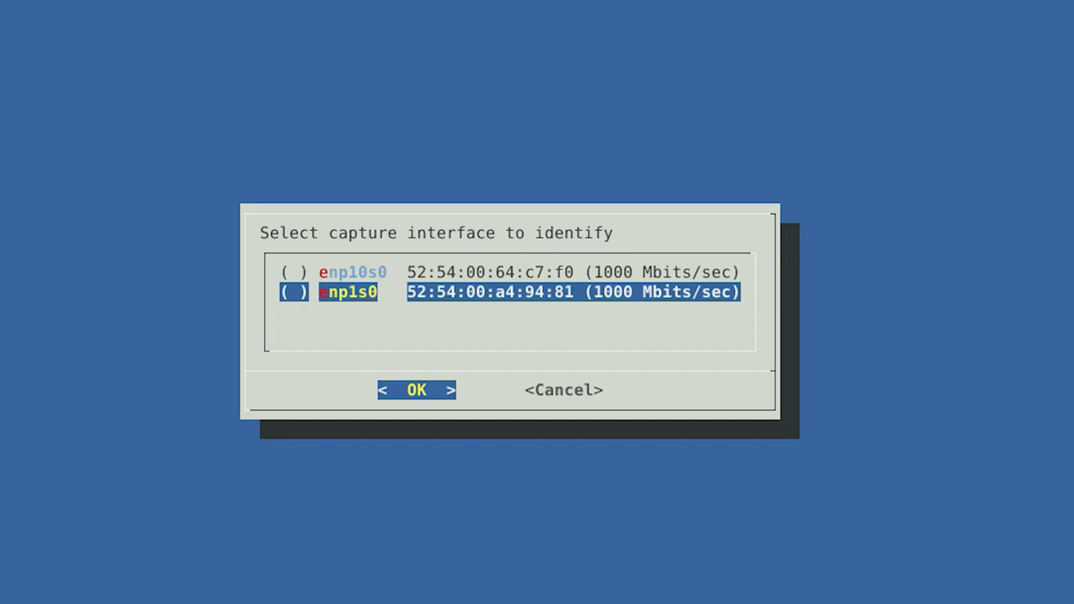
pyautogui.press('Return')
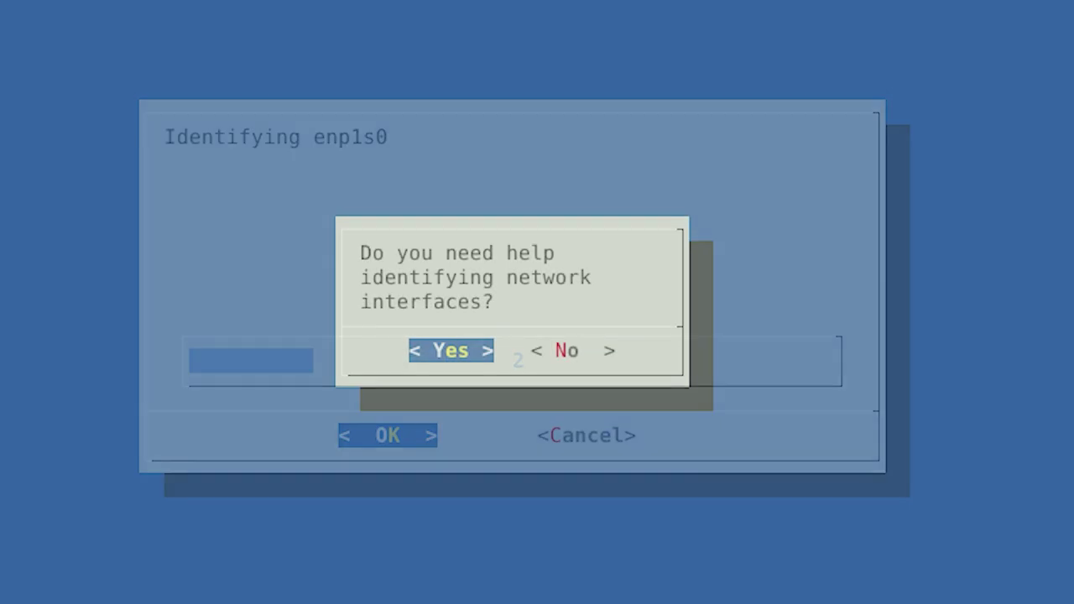
pyautogui.press('Tab')
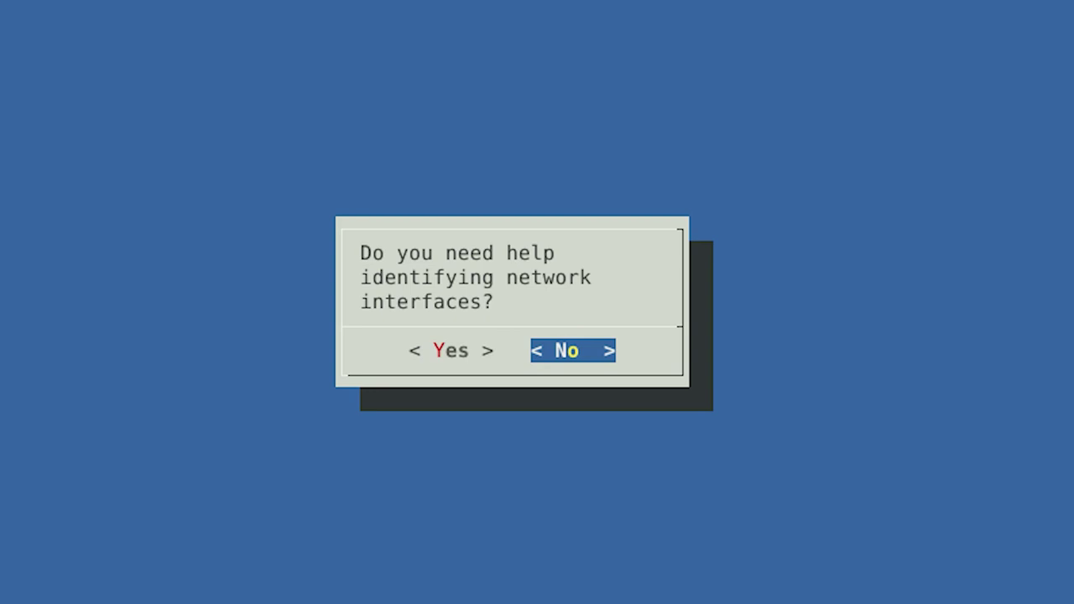
# Decline help and choose enp1s0 as the interface to configure
pyautogui.press('Return')
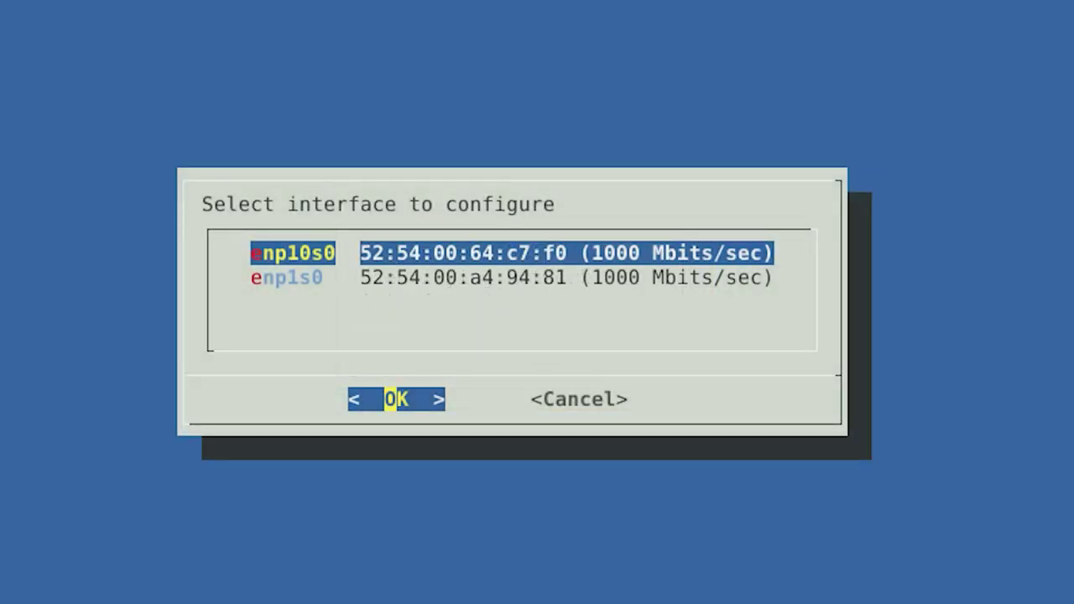
pyautogui.press('Down')
pyautogui.press('Up')
pyautogui.press('Down')
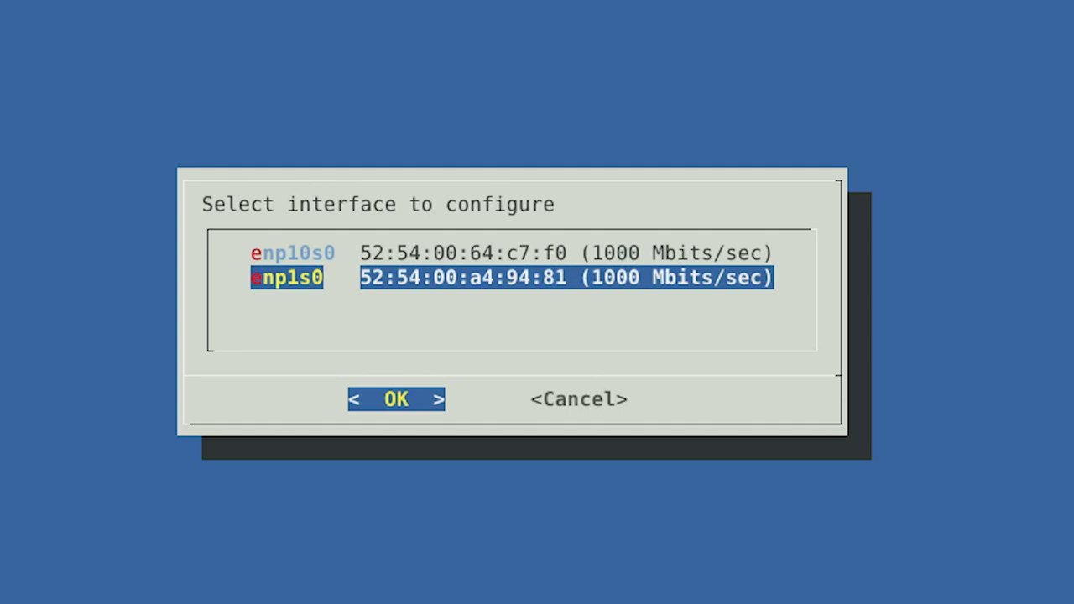
pyautogui.press('Return')
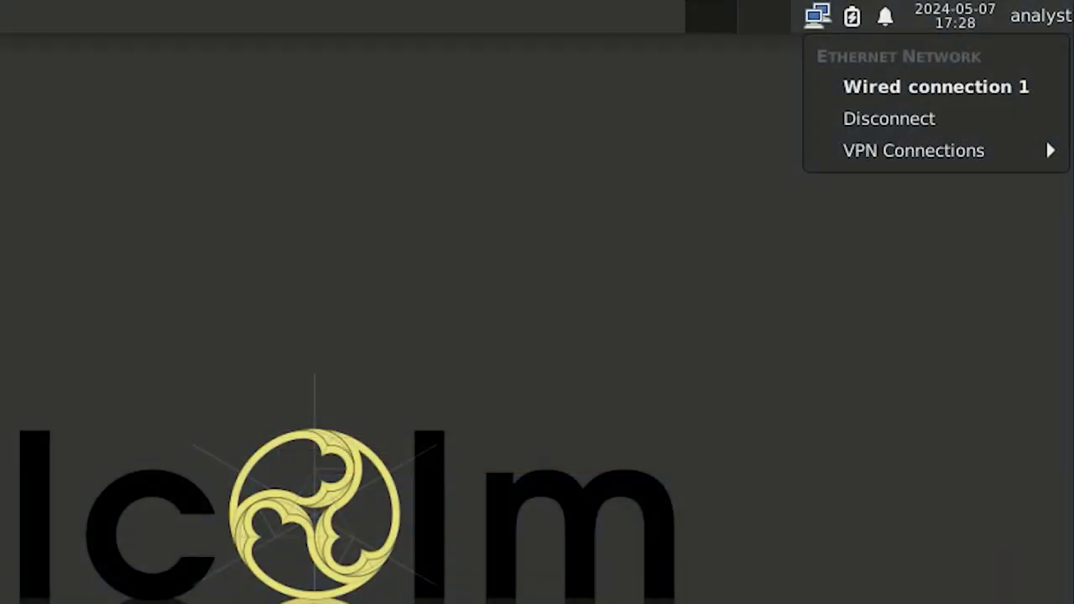
# Close the network menu and bring up the wired connection's networking options from the tray
pyautogui.press('Escape')
pyautogui.rightClick(818, 16)
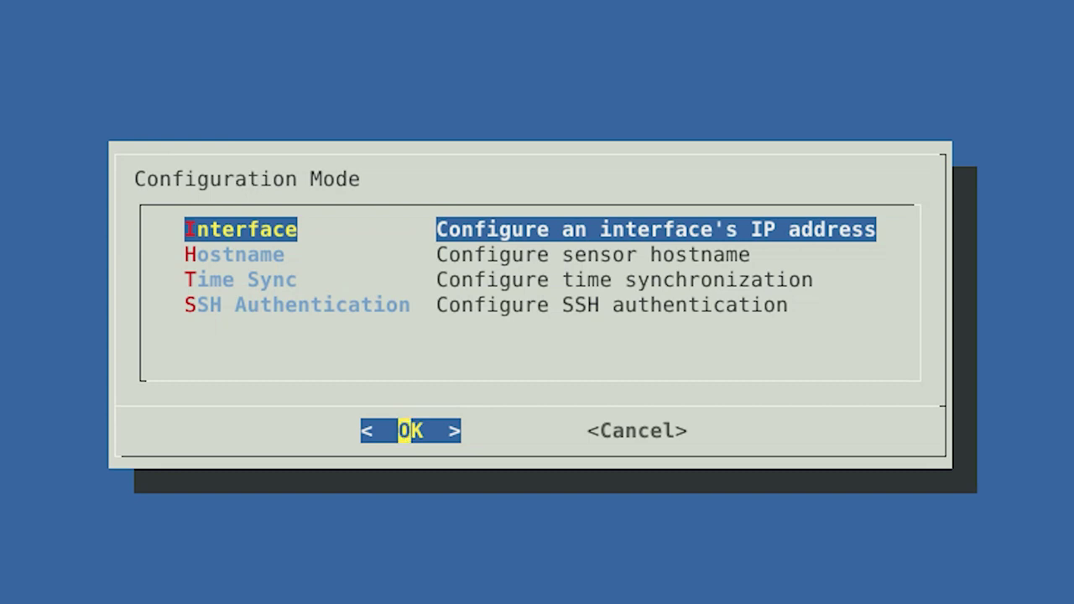
# Set enp10s0 to manual (No IP) so the interface is brought down
pyautogui.press('Return')
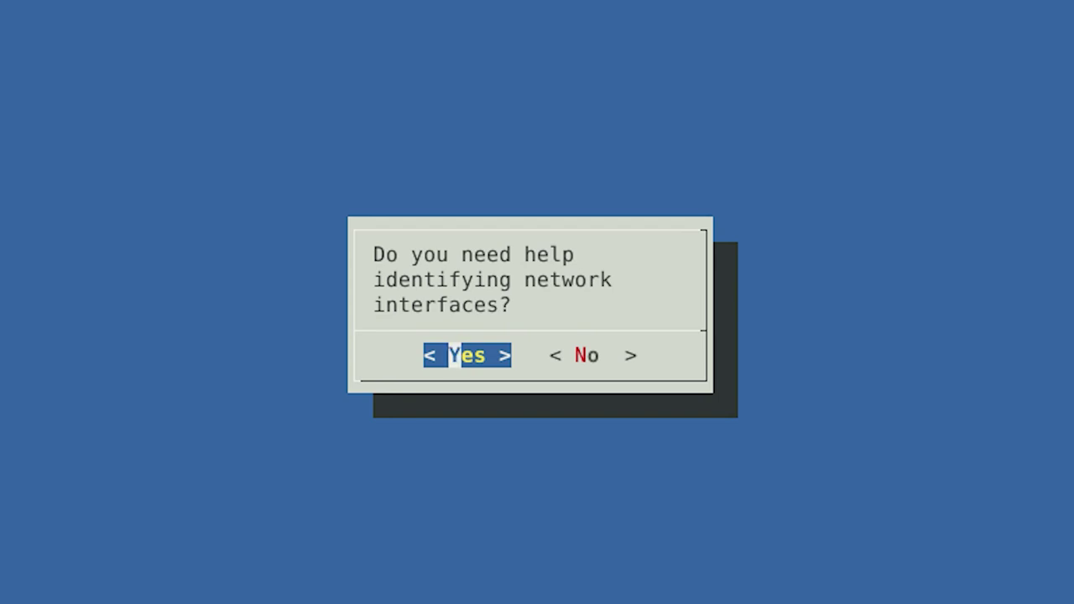
pyautogui.press('Right')
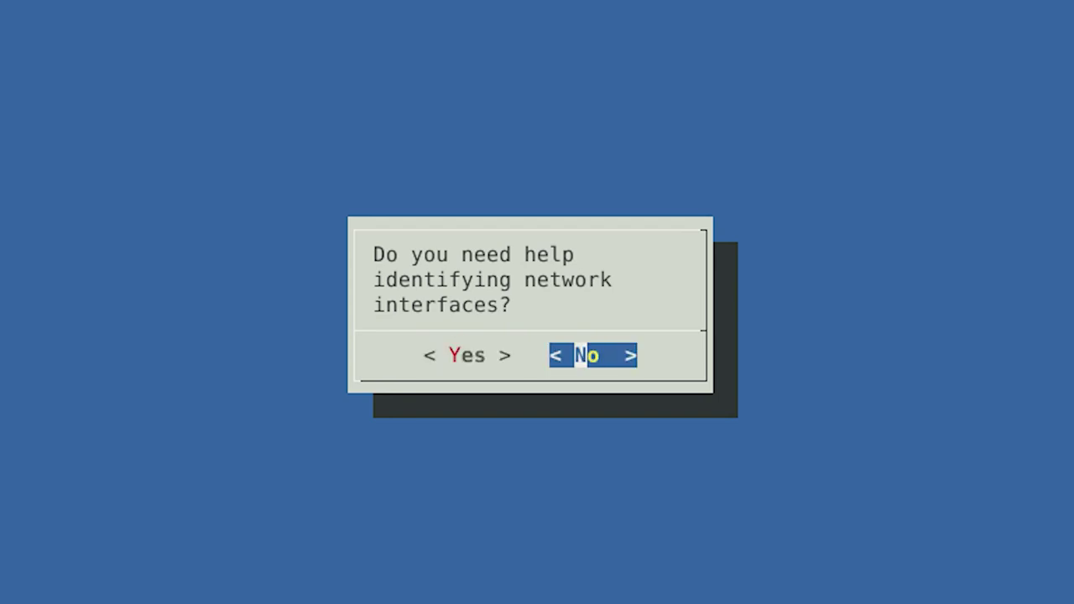
pyautogui.press('Return')
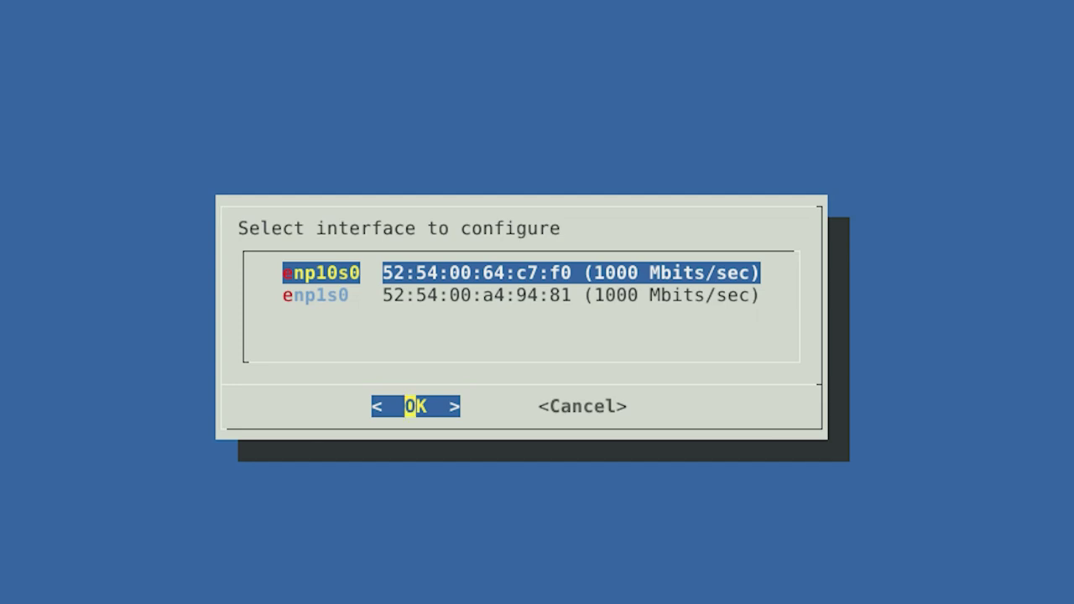
pyautogui.press('Down')
pyautogui.press('Down')
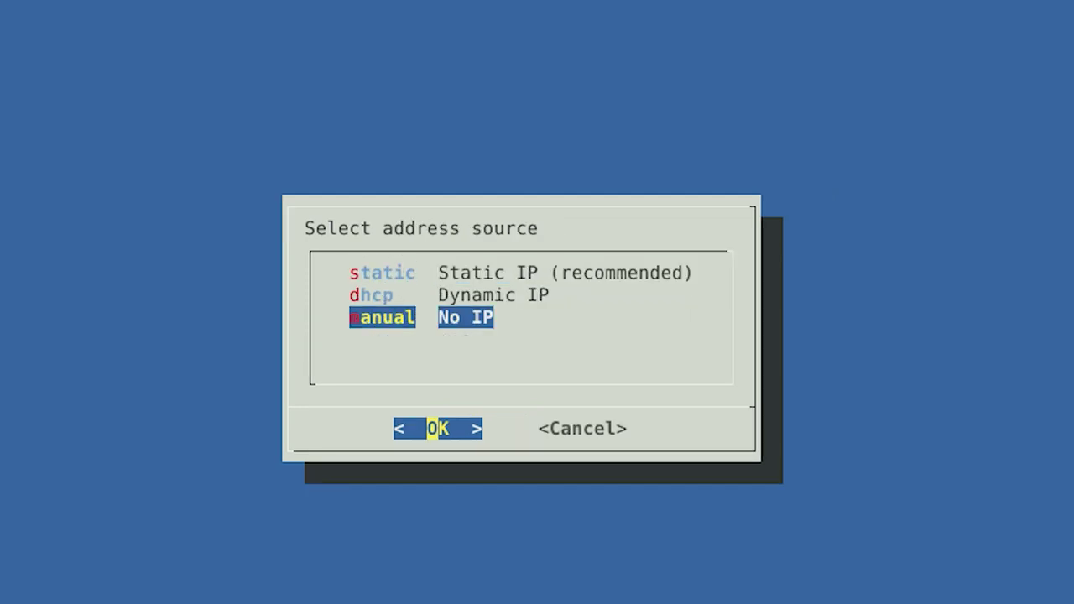
pyautogui.press('Return')
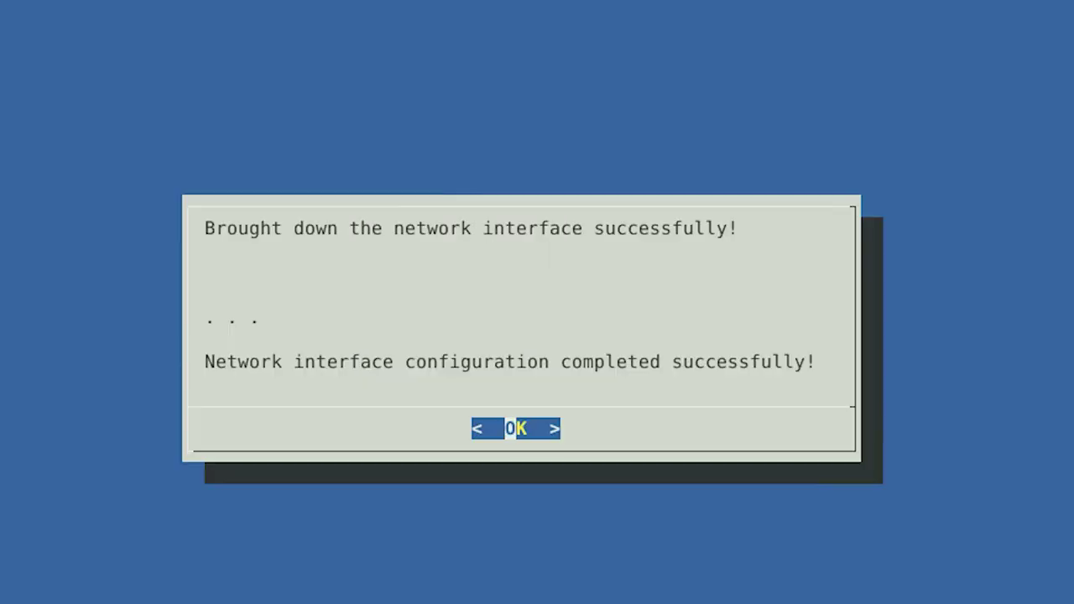
# Dismiss the success message and move to Hostname in the Configuration Mode menu
pyautogui.press('Return')
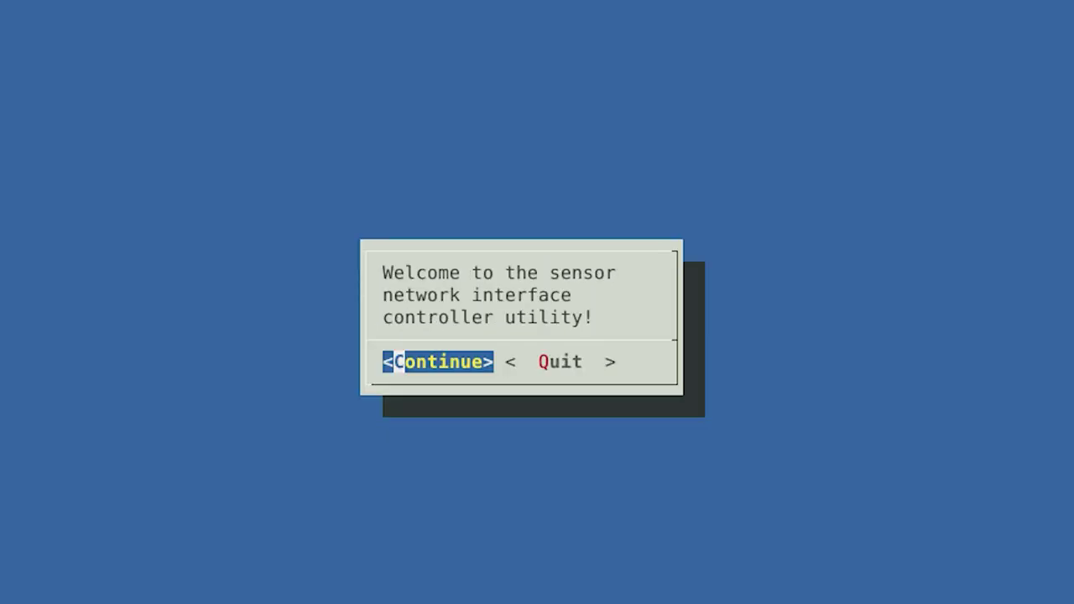
pyautogui.press('Return')
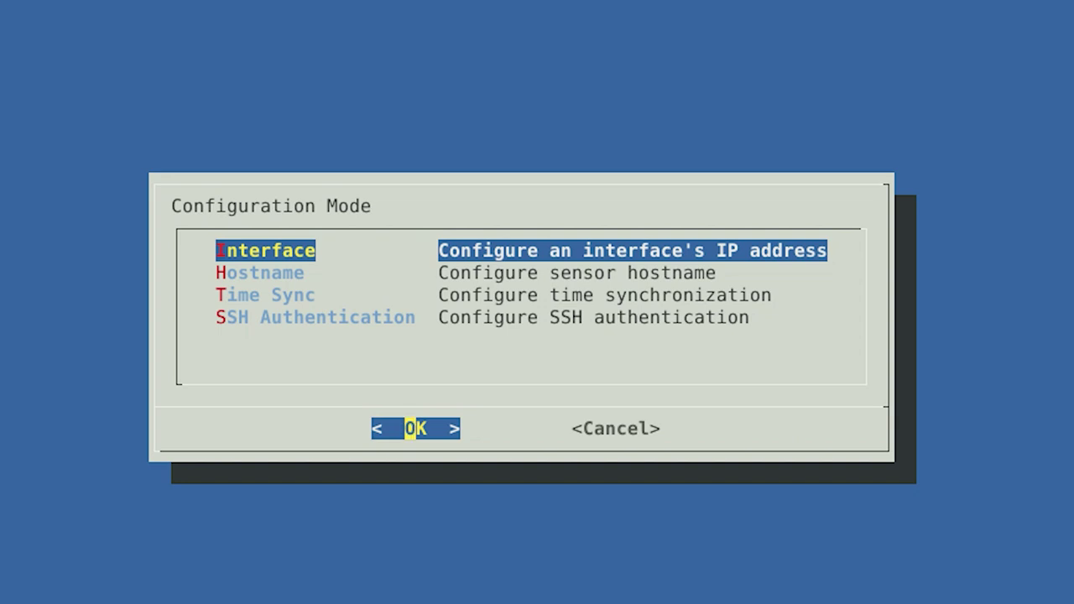
pyautogui.press('Down')
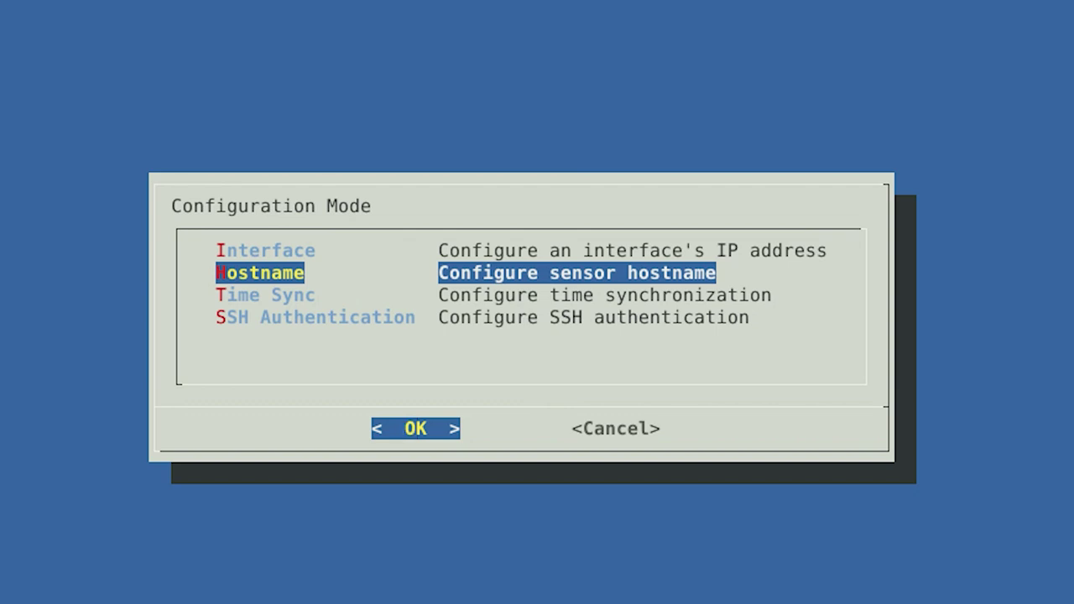
# Set the sensor hostname to hedgehogvm, replacing unassigned-hostname
pyautogui.press('Return')
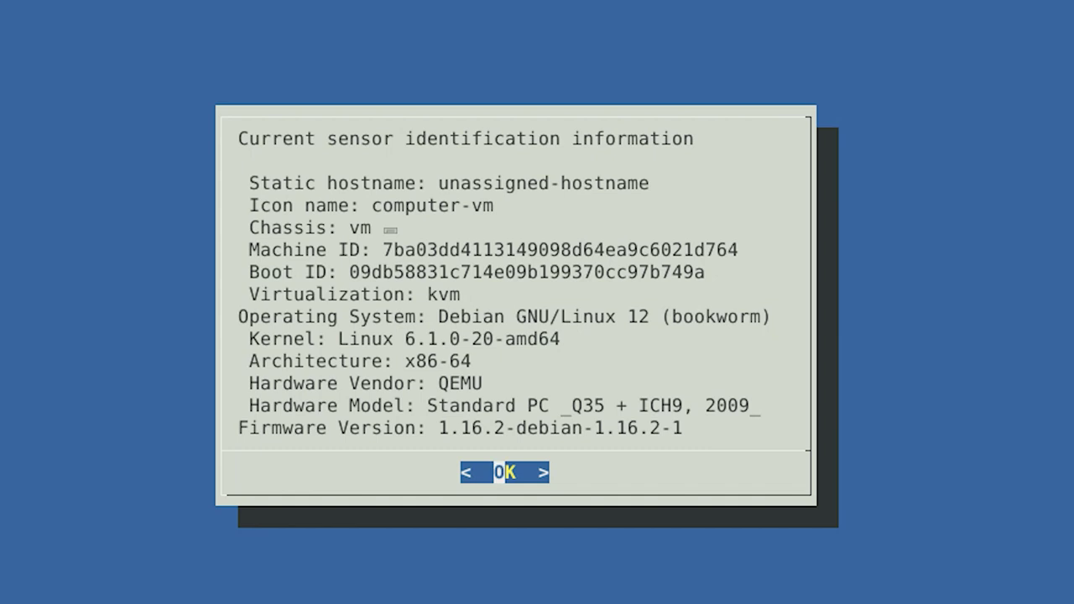
pyautogui.press('Return')
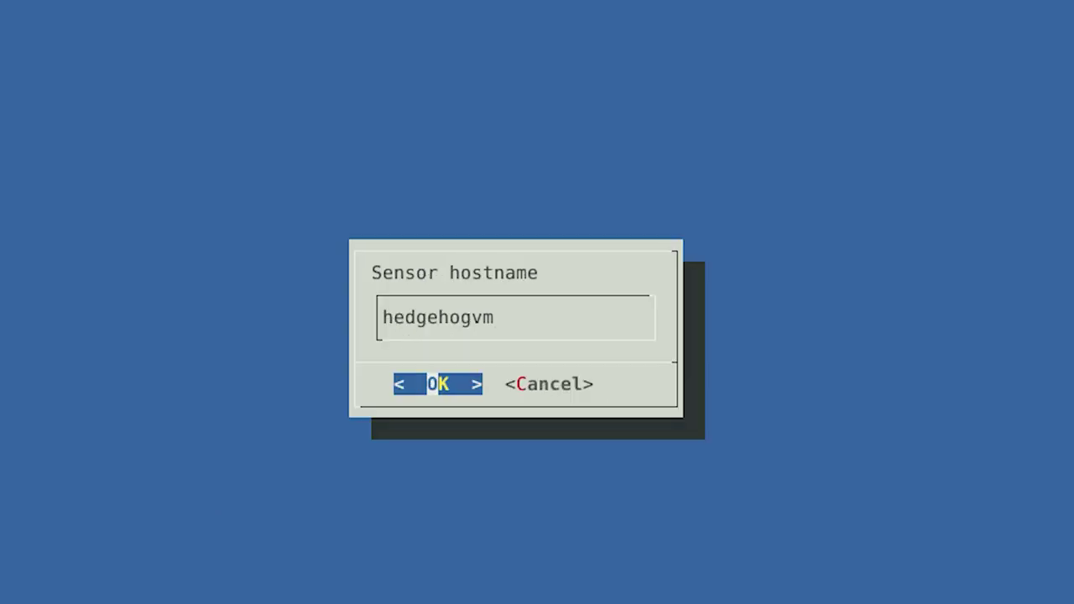
pyautogui.press('Return')
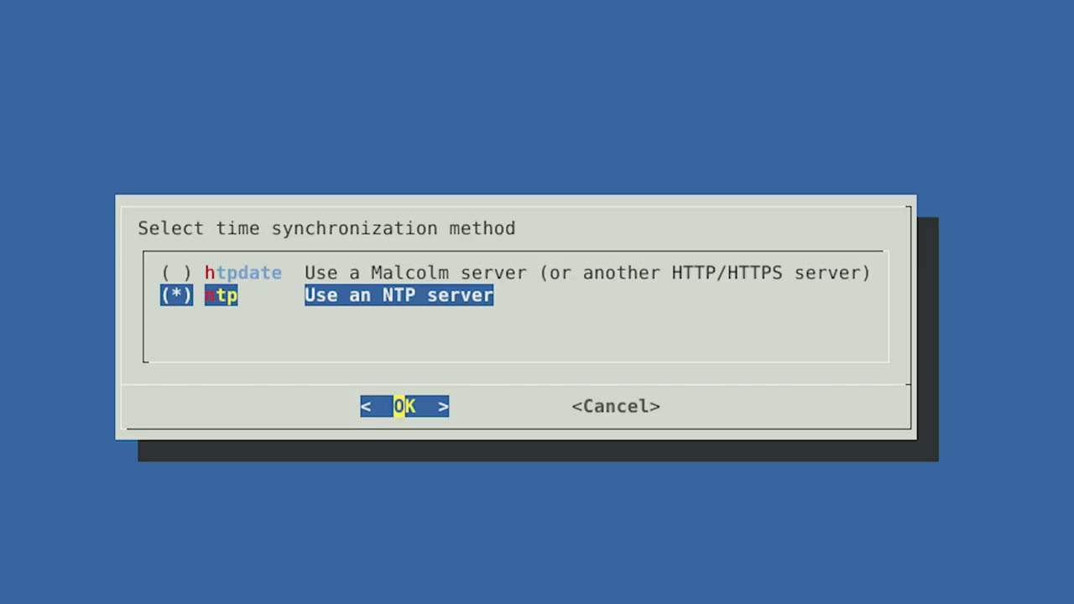
# Highlight the htpdate option in the time synchronization method list
pyautogui.press('Up')
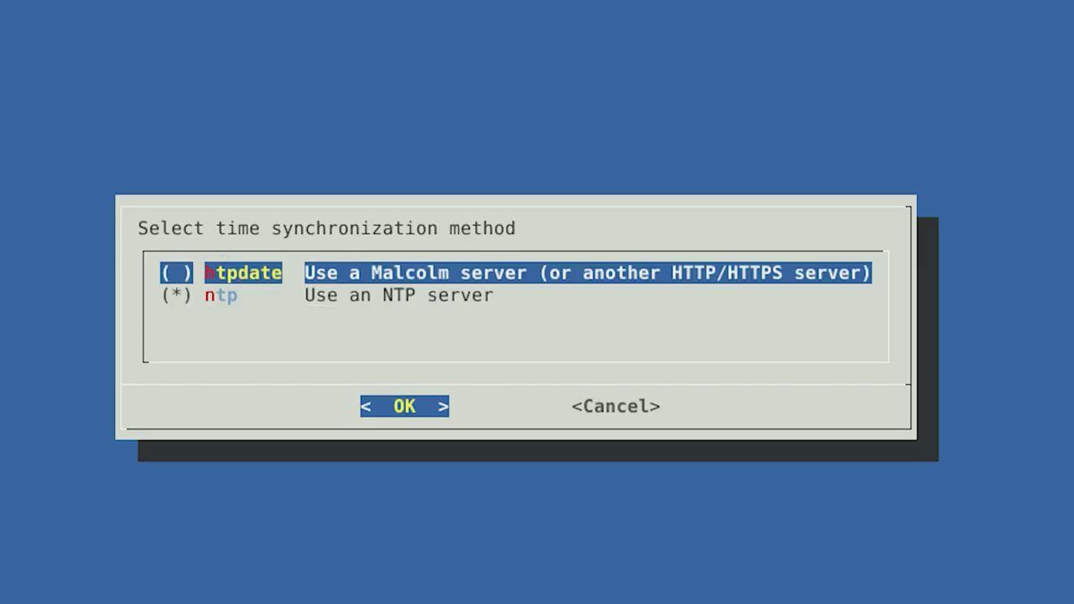
# Select htpdate and copy Malcolm's IP 192.168.122.119 from the network connection info
pyautogui.press('space')
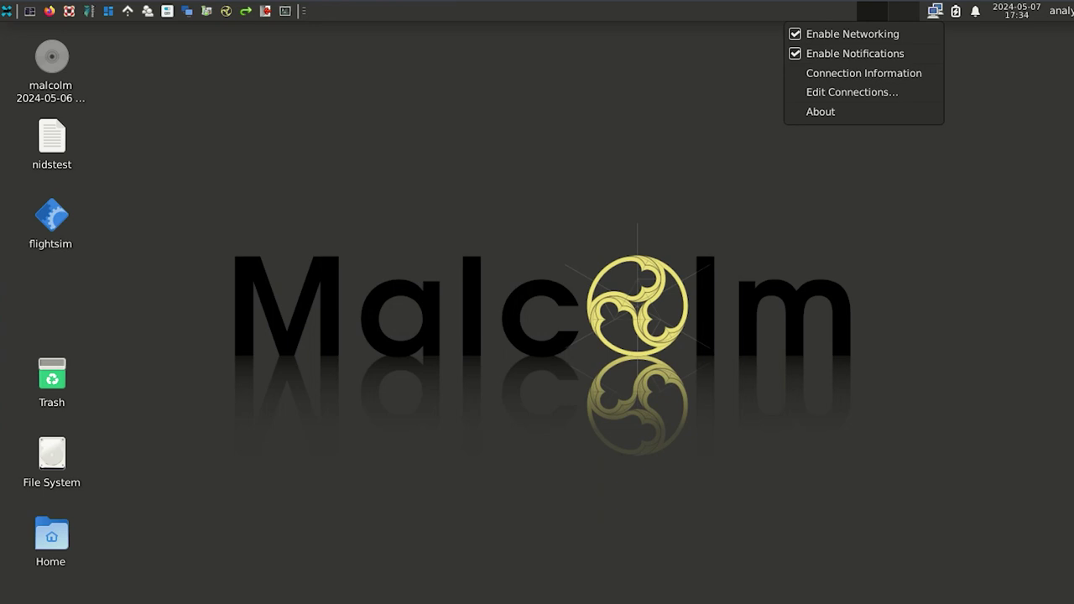
pyautogui.press('Down')
pyautogui.press('Down')
pyautogui.press('Down')
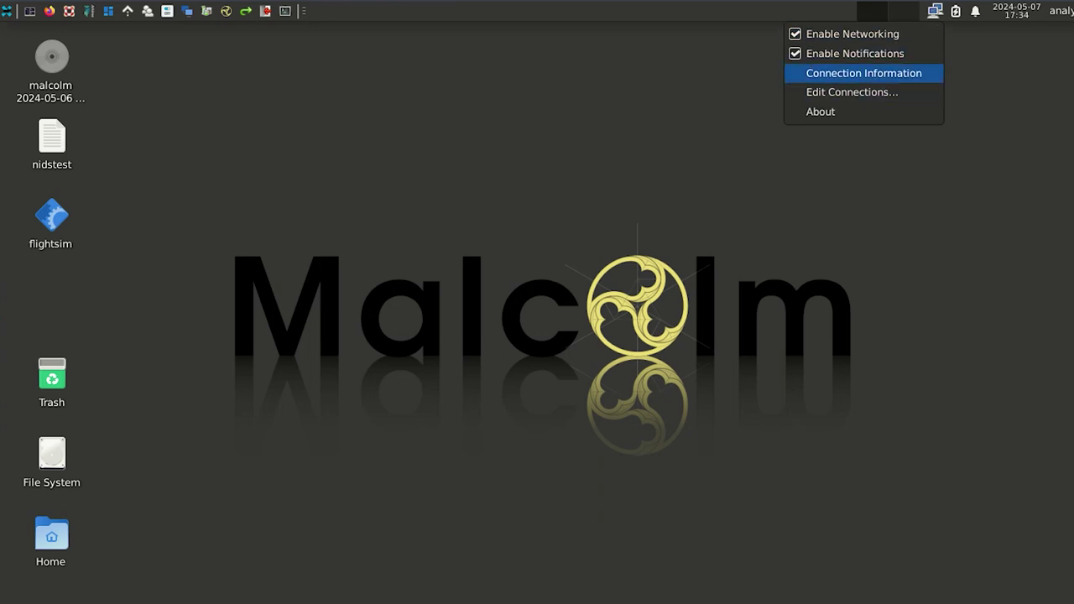
pyautogui.press('Return')
pyautogui.moveTo(550, 391); pyautogui.dragTo(632, 390)
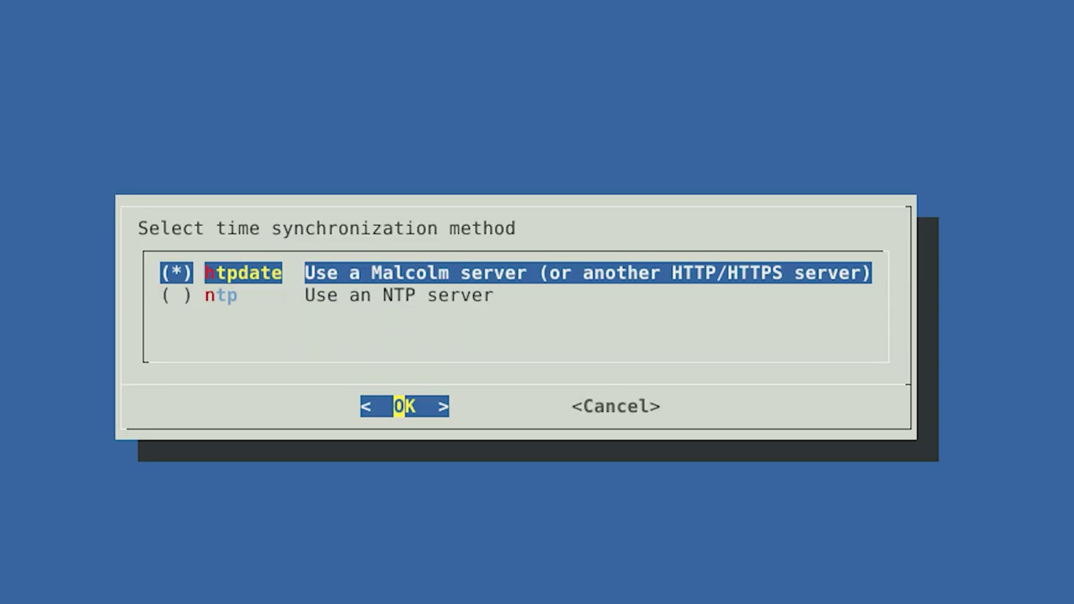
pyautogui.press('Return')
pyautogui.write('192.168.122.119')
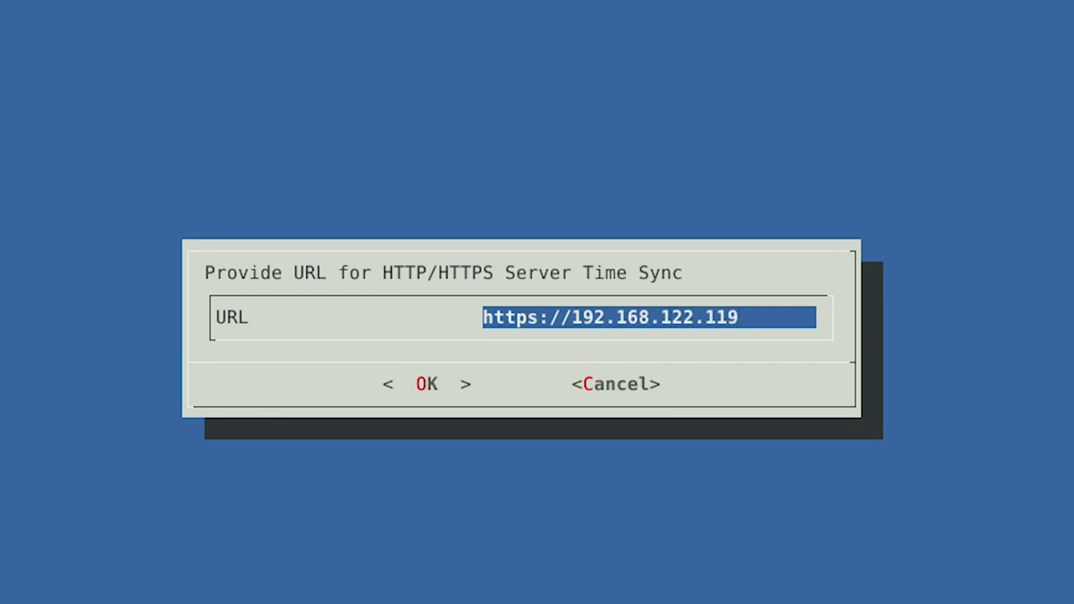
pyautogui.press('Tab')
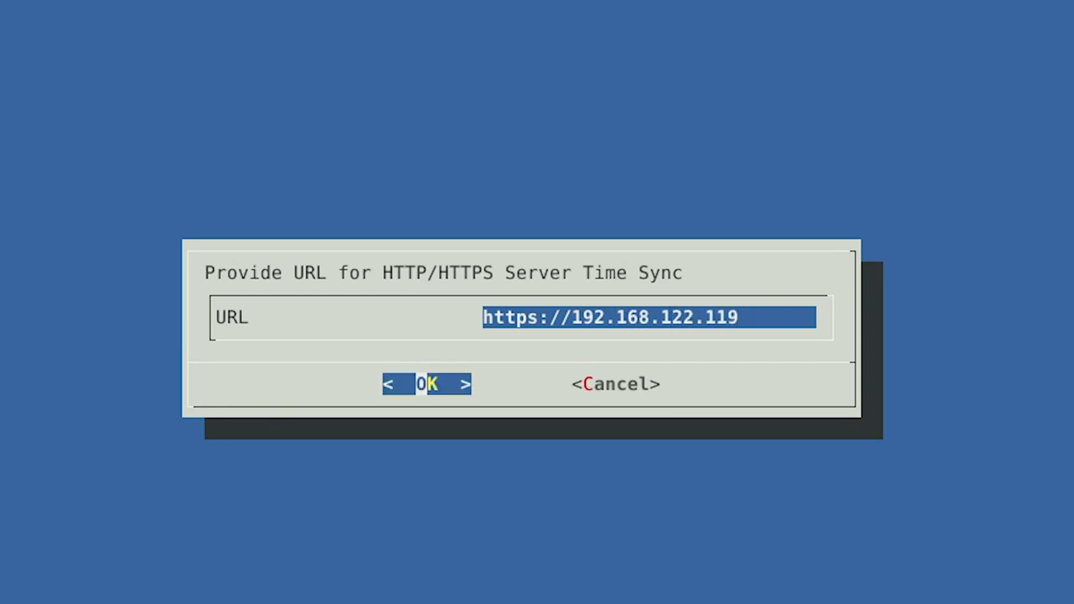
pyautogui.press('Return')
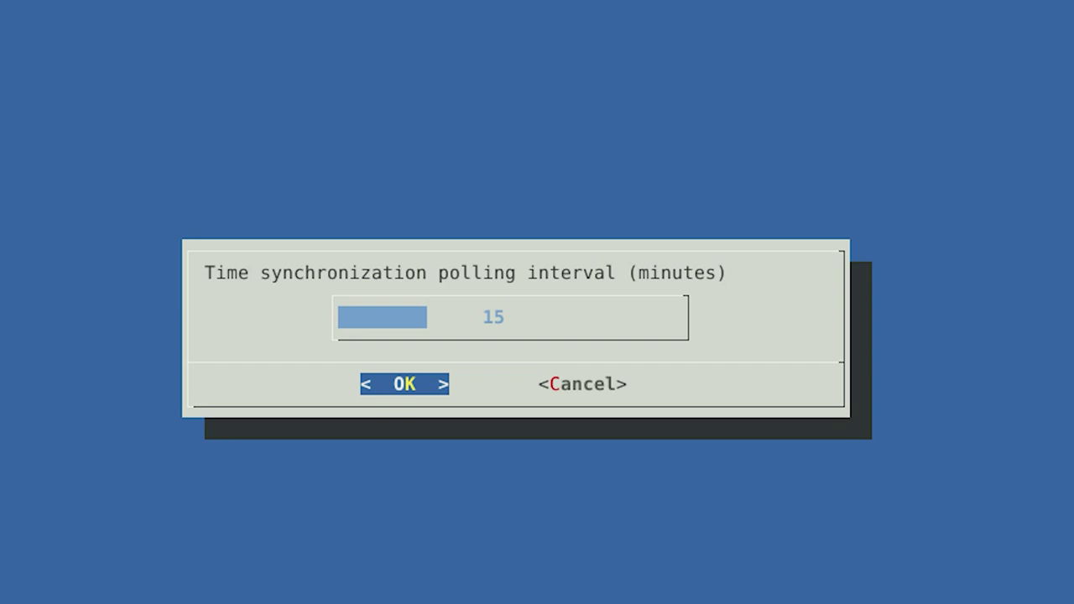
# Accept the 15-minute polling interval to complete time sync setup
pyautogui.press('Return')
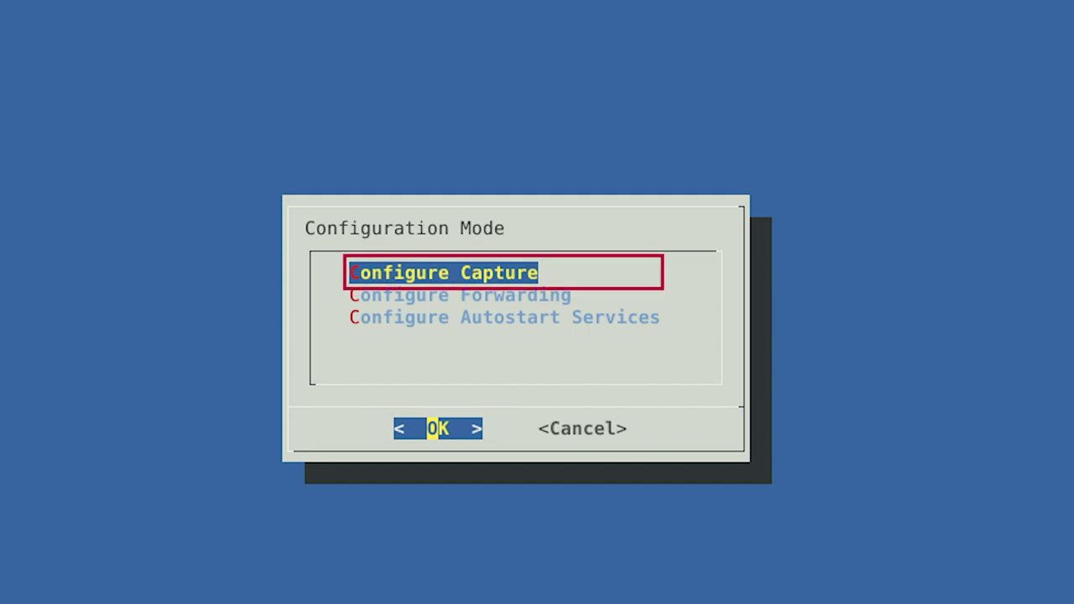
# Begin capture setup without interface-identification help and uncheck enp1s0 as a capture interface
pyautogui.press('Return')
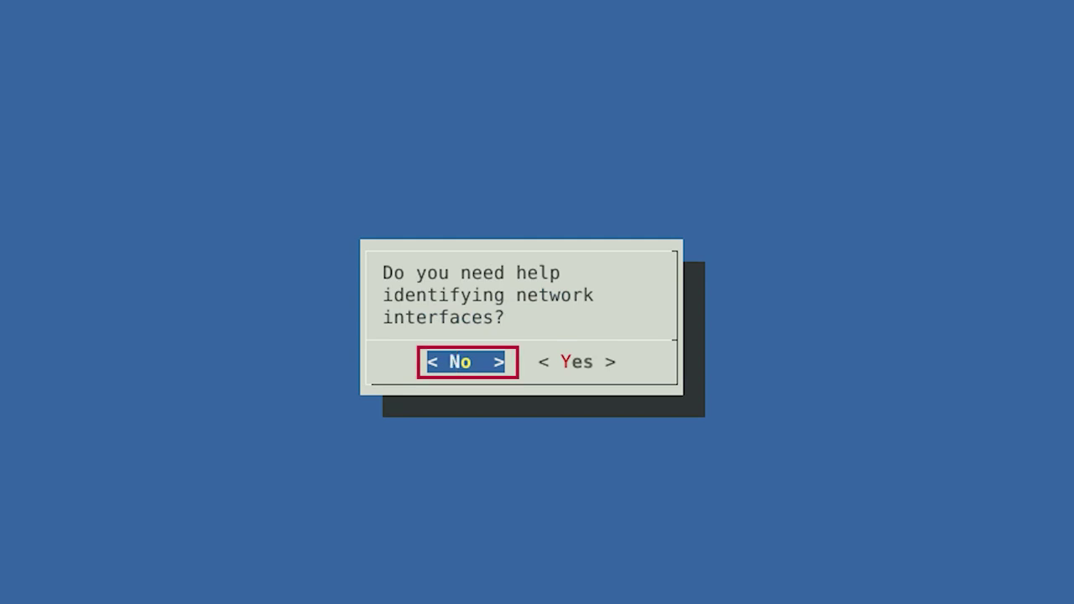
pyautogui.press('Return')
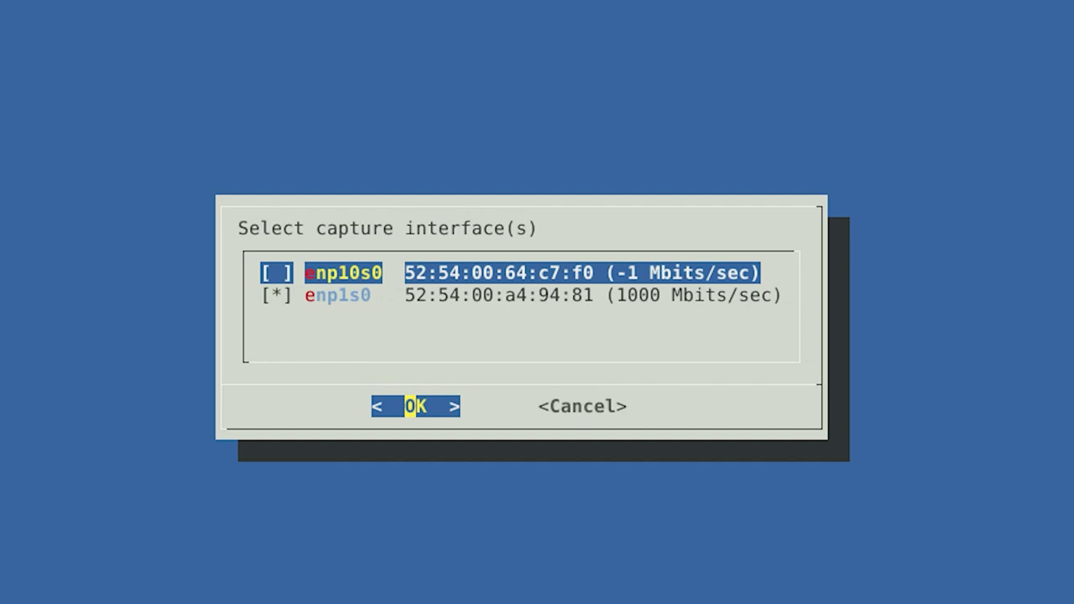
pyautogui.press('Down')
pyautogui.press('space')
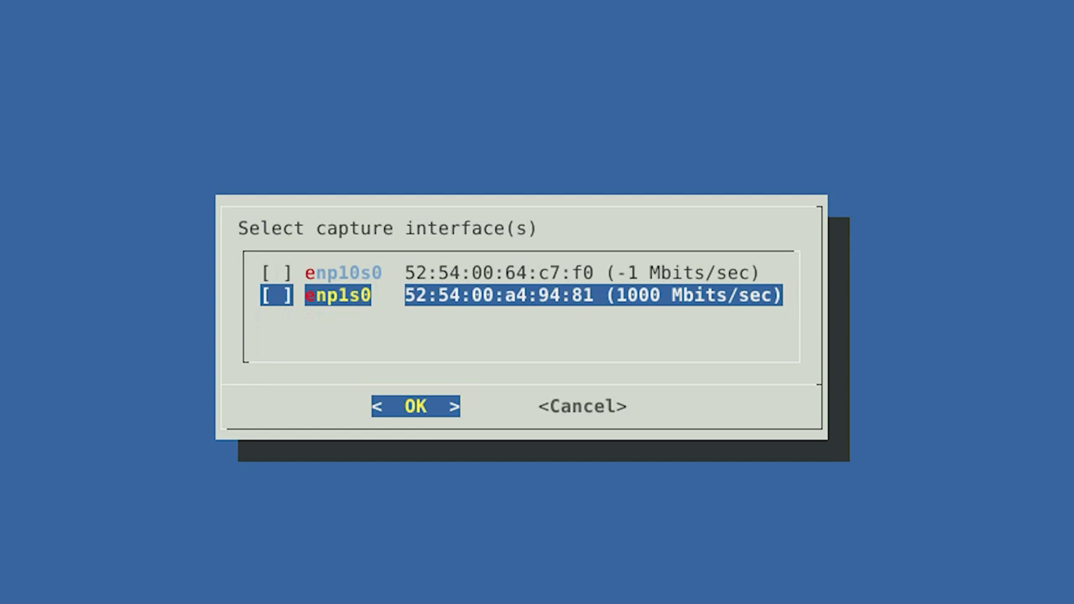
pyautogui.press('Return')
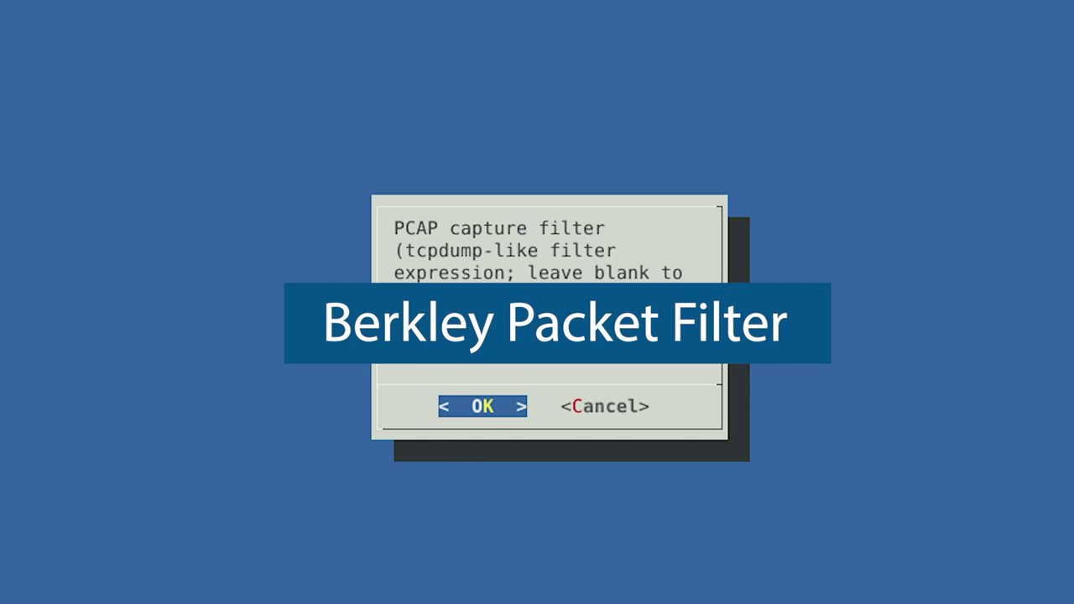
# Leave the PCAP capture filter empty and continue past the PCAP and Zeek log paths
pyautogui.press('Return')
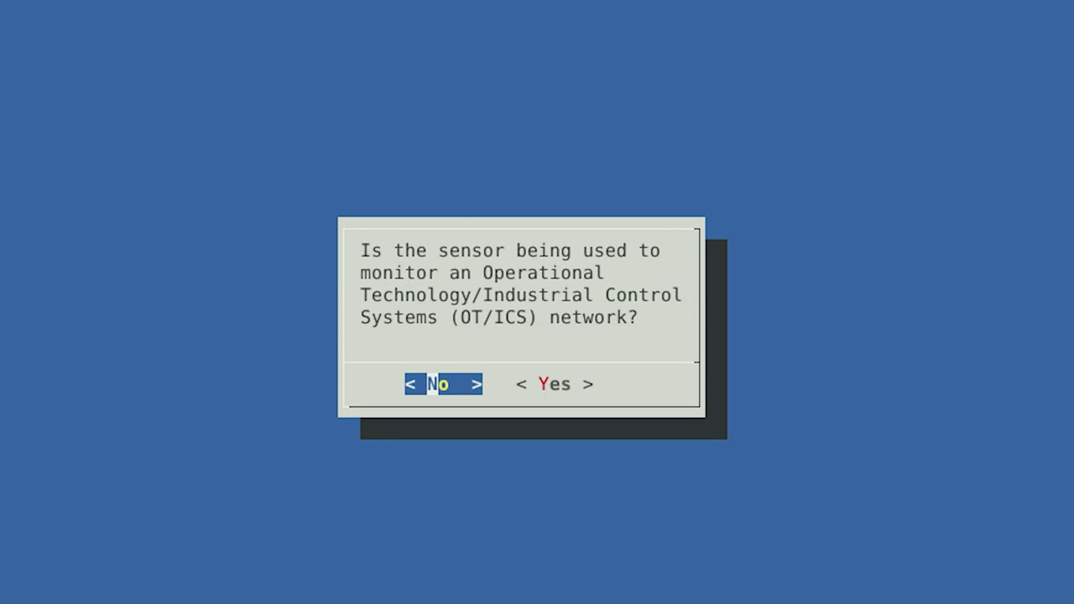
# Answer Yes that this sensor monitors an OT/ICS network
pyautogui.press('Right')
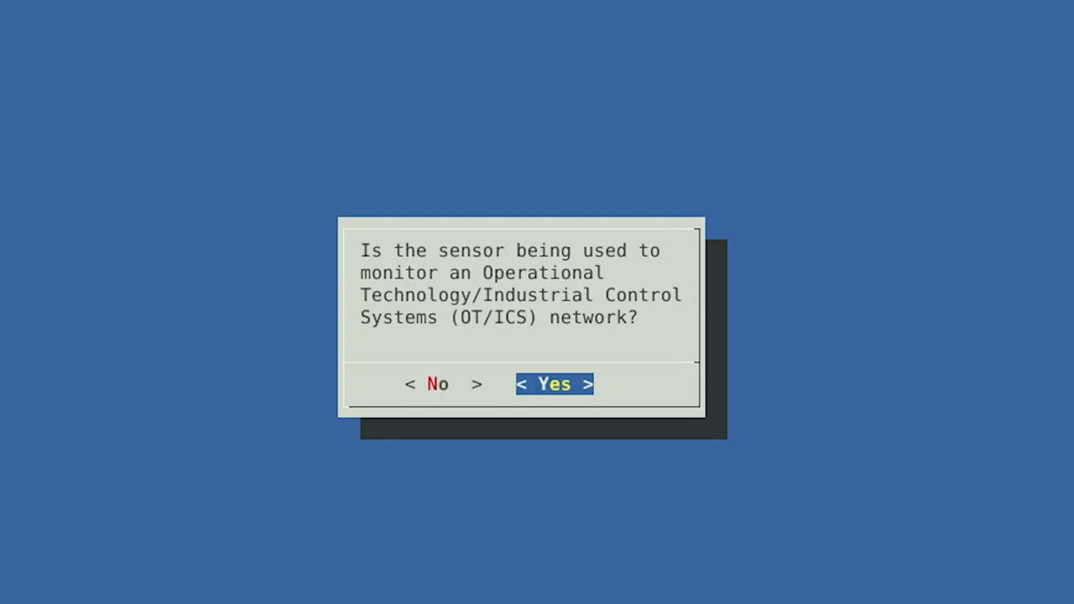
pyautogui.press('Return')
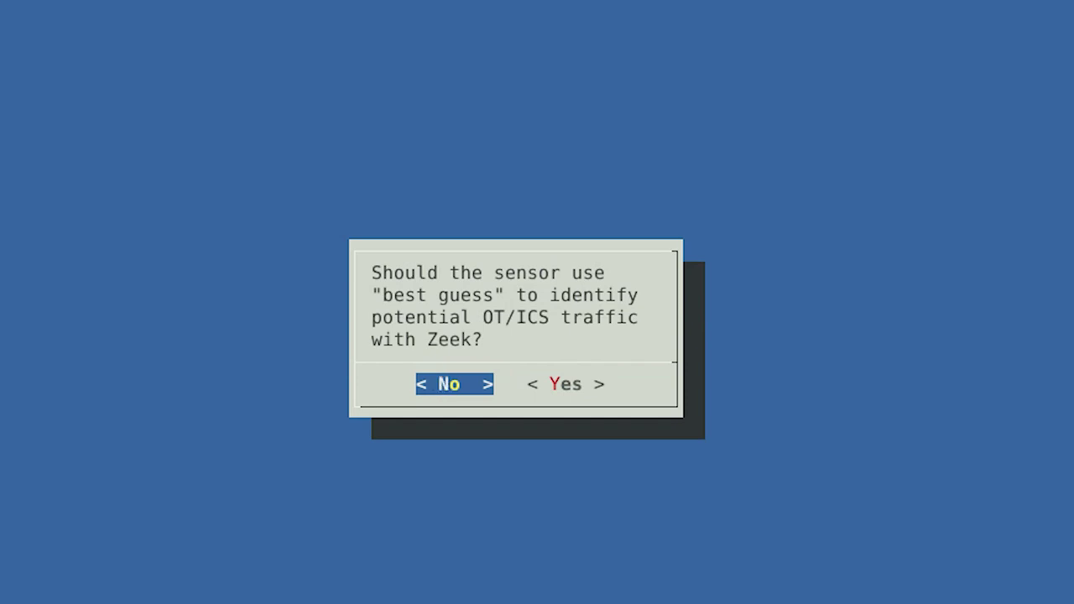
# Decline best-guess OT/ICS traffic identification and set Zeek file carving mode to 'interesting'
pyautogui.press('Return')
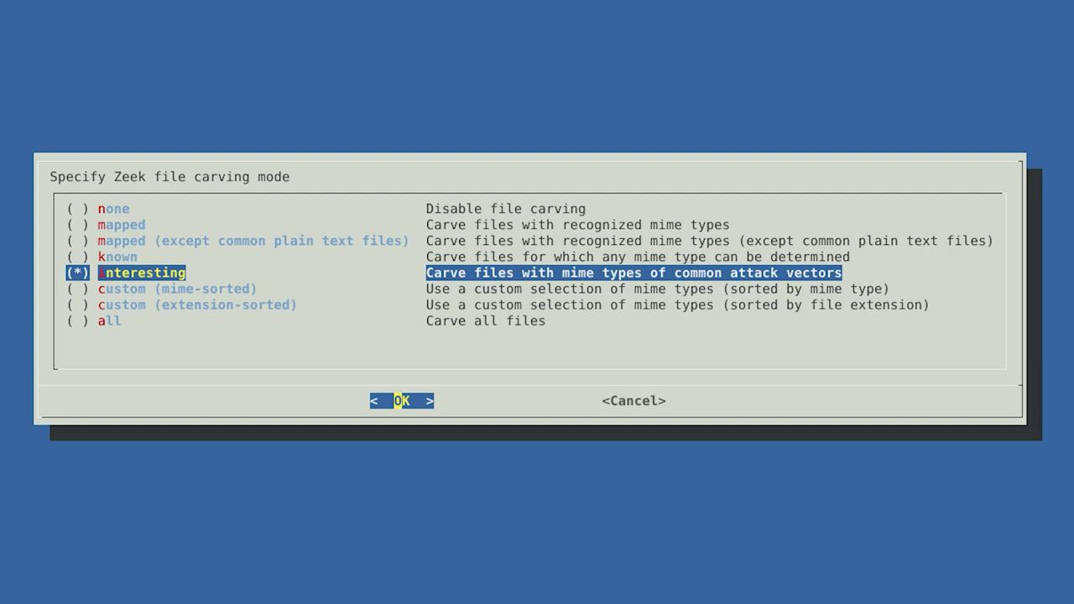
pyautogui.press('Return')
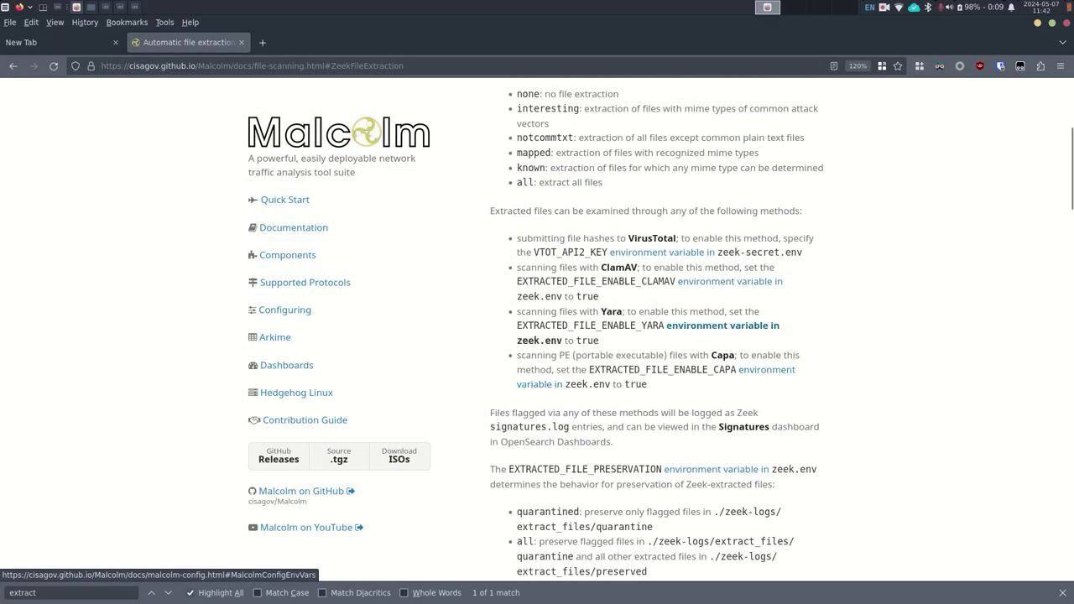
pyautogui.scroll(-5, 655, 336)
pyautogui.scroll(4, 655, 336)
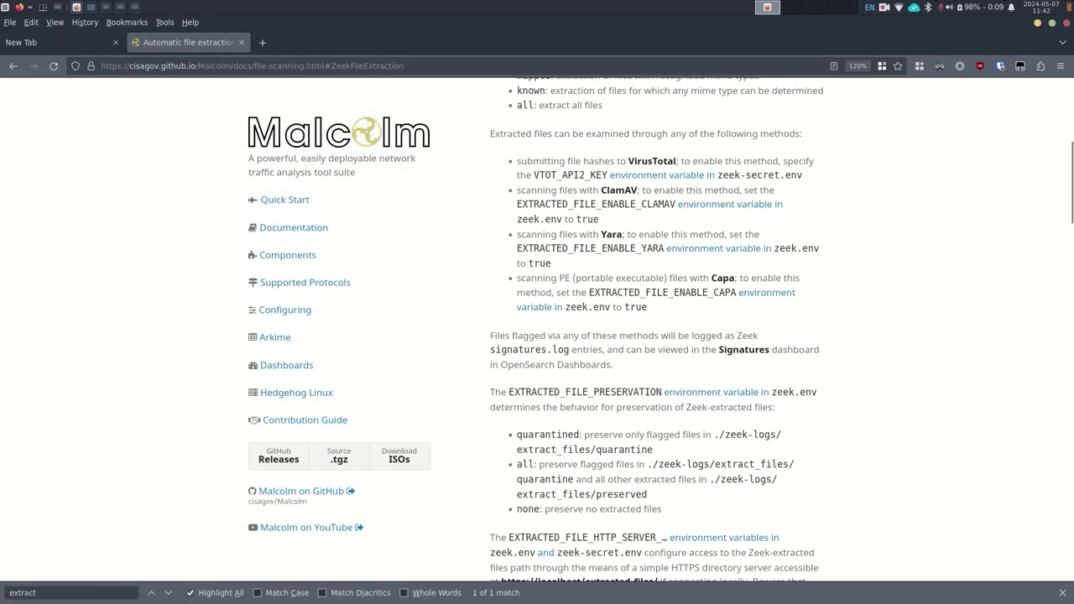
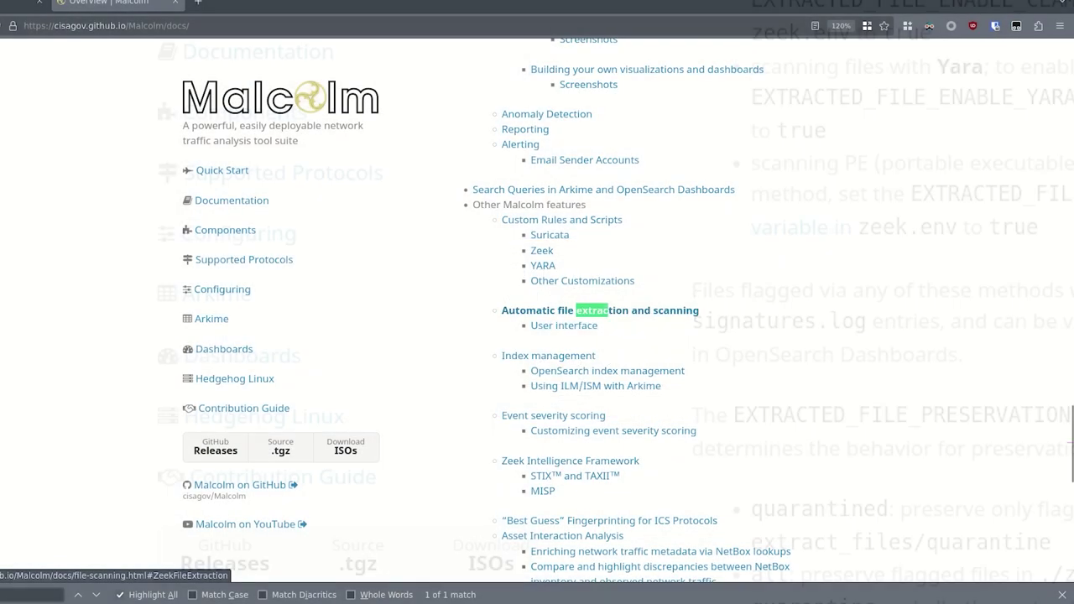
# Jump to the file extraction User interface section and review the ZIP/KEY variables
pyautogui.click(564, 326)
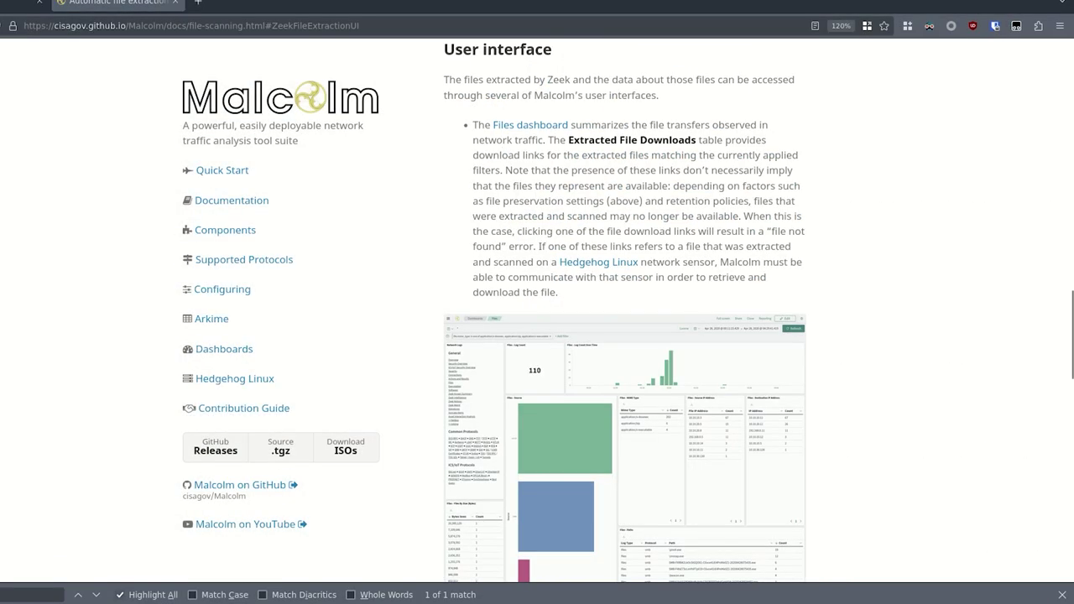
pyautogui.scroll(5, 624, 310)
pyautogui.scroll(-4, 625, 311)
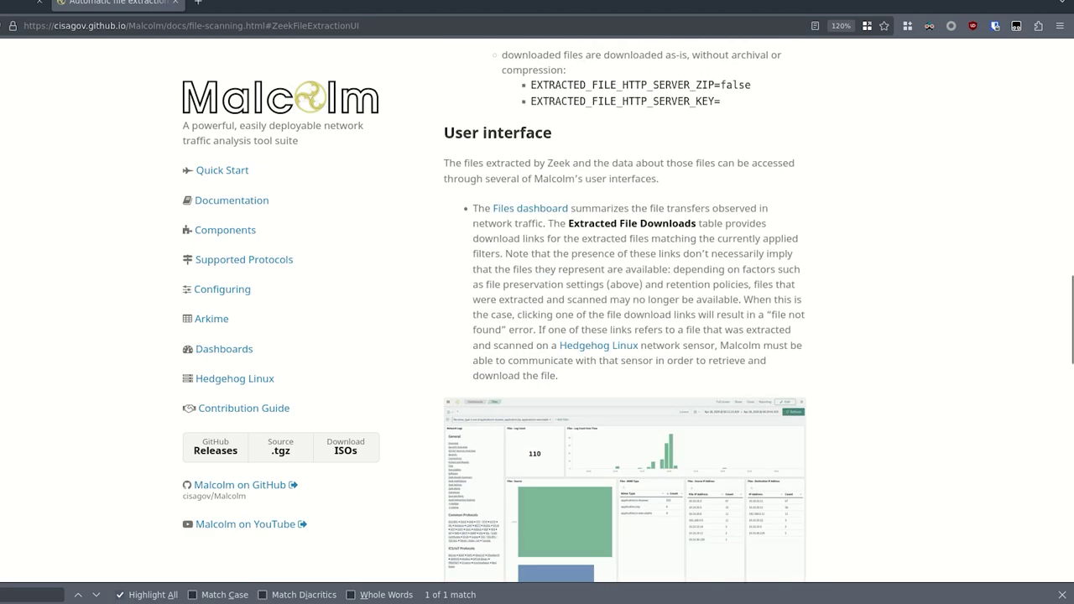
pyautogui.scroll(-14, 624, 310)
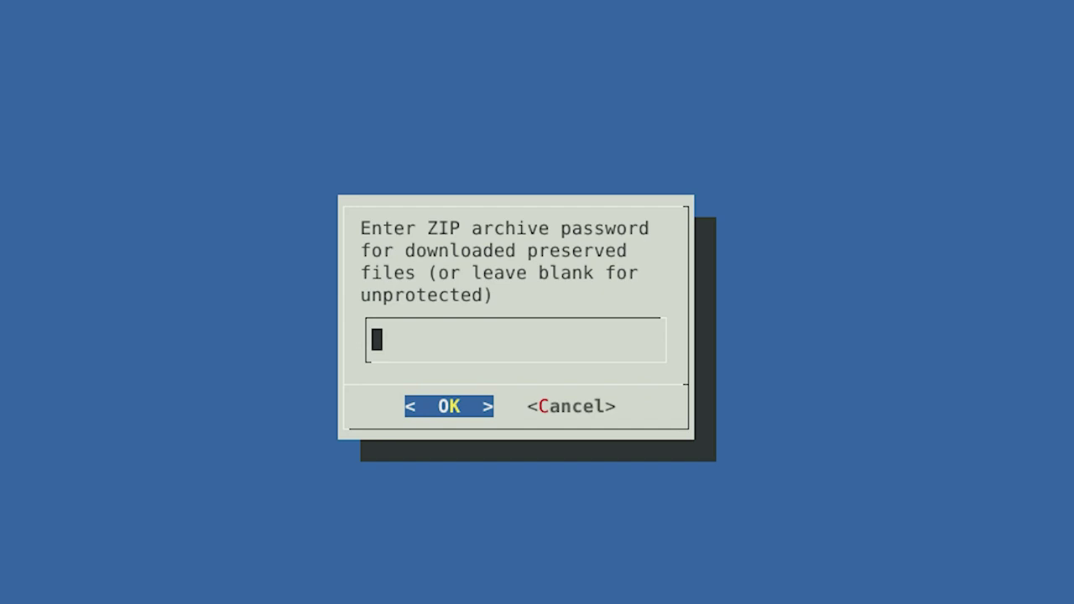
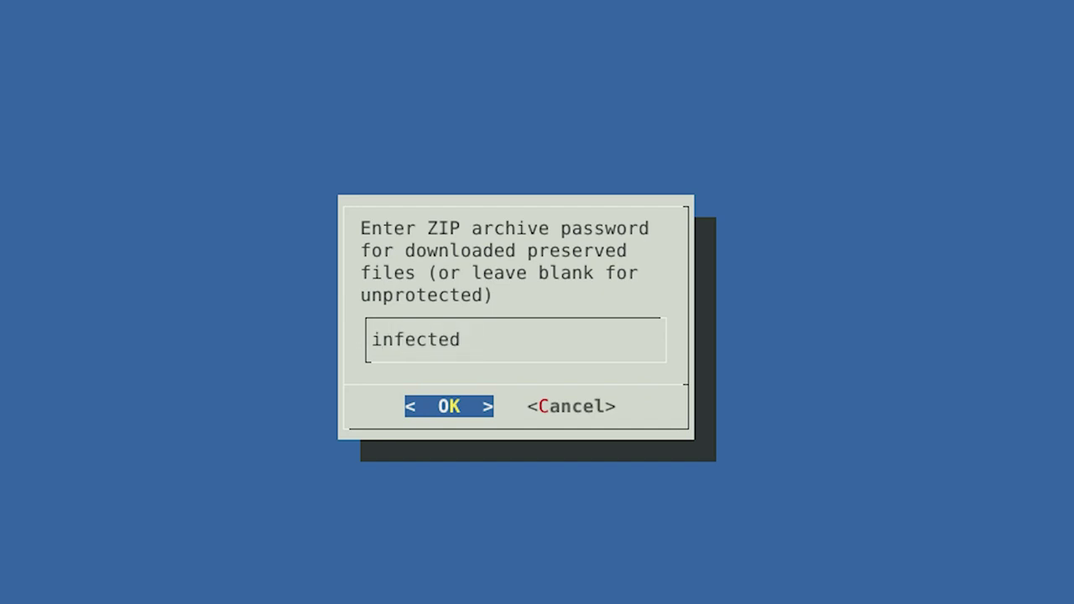
# Enter a ZIP archive password for preserved files and review the capture parameter summary
pyautogui.press('Tab')
pyautogui.press('Tab')
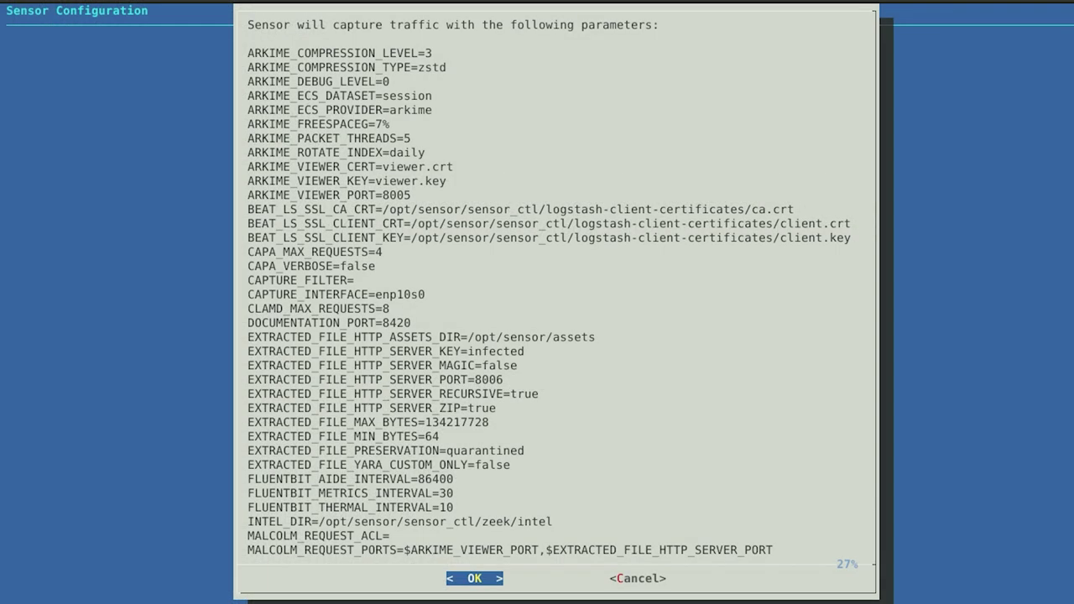
pyautogui.press('Down')
pyautogui.press('Down')
pyautogui.press('Down')
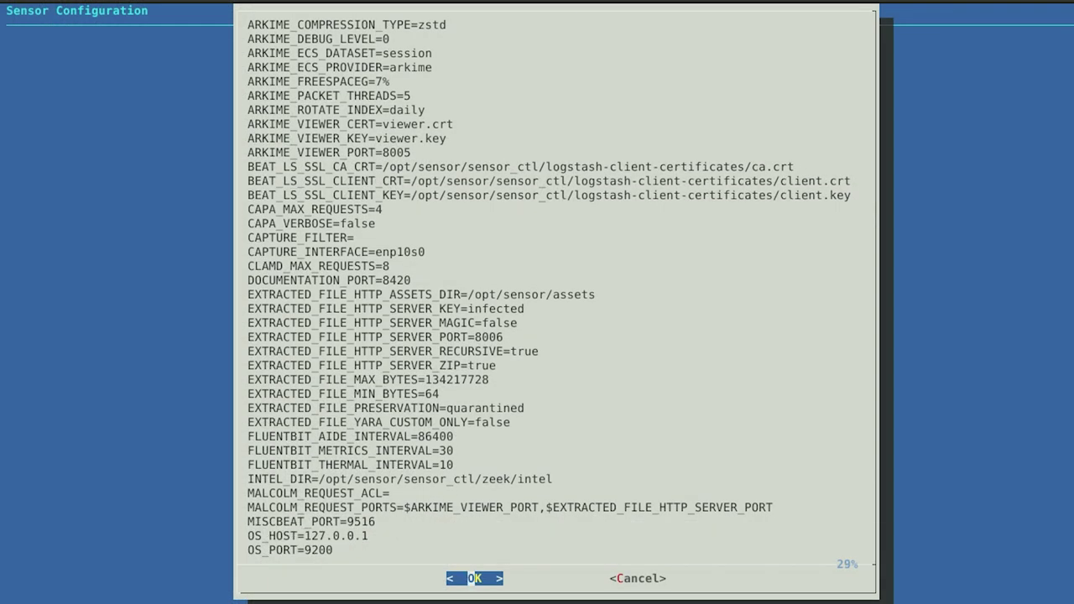
pyautogui.press('Down')
pyautogui.press('Down')
pyautogui.press('Down')
pyautogui.press('Down')
pyautogui.press('Down')
pyautogui.press('Down')
pyautogui.press('Down')
pyautogui.press('Down')
pyautogui.press('Down')
pyautogui.press('Down')
pyautogui.press('Down')
pyautogui.press('Down')
pyautogui.press('Down')
pyautogui.press('Down')
pyautogui.press('Down')
pyautogui.press('Down')
pyautogui.press('Down')
pyautogui.press('Down')
pyautogui.press('Down')
pyautogui.press('Down')
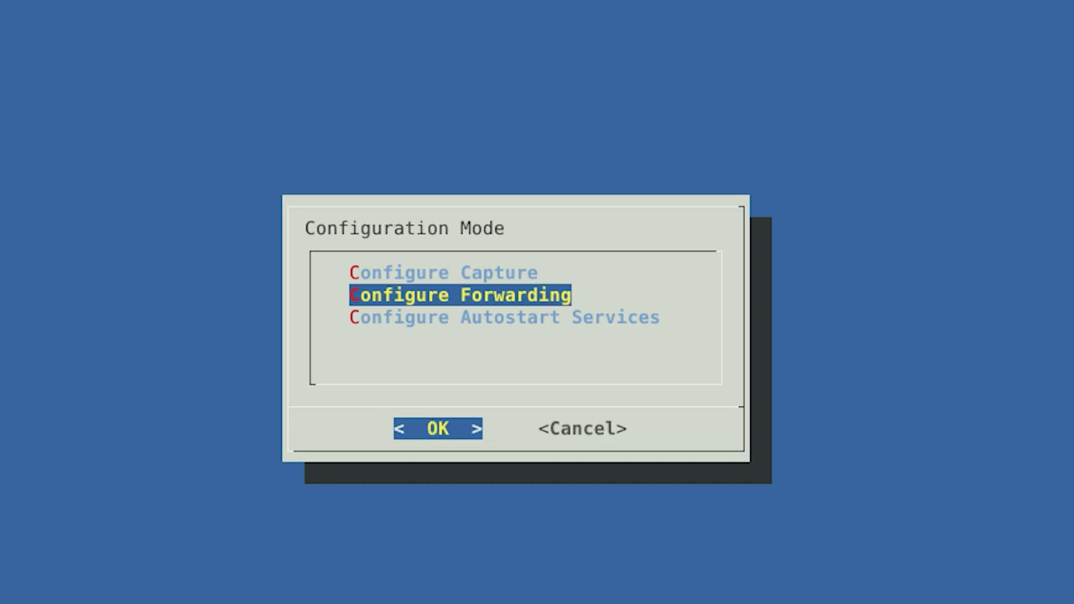
# Open the forwarding choices and check the Hedgehog Linux documentation contents for each option
pyautogui.press('Return')
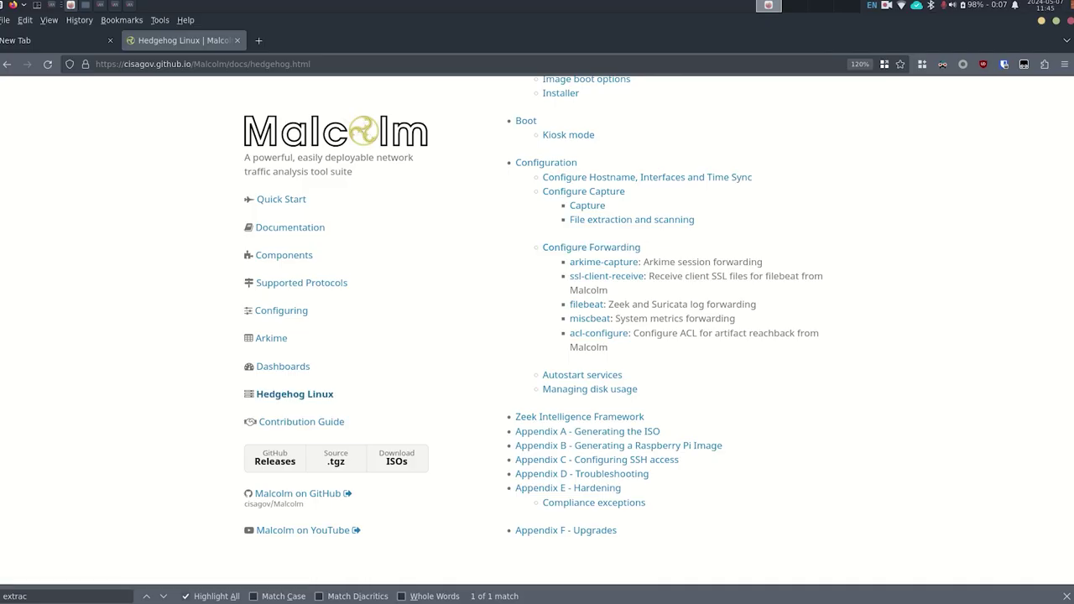
pyautogui.click(294, 394)
pyautogui.scroll(-10, 607, 350)
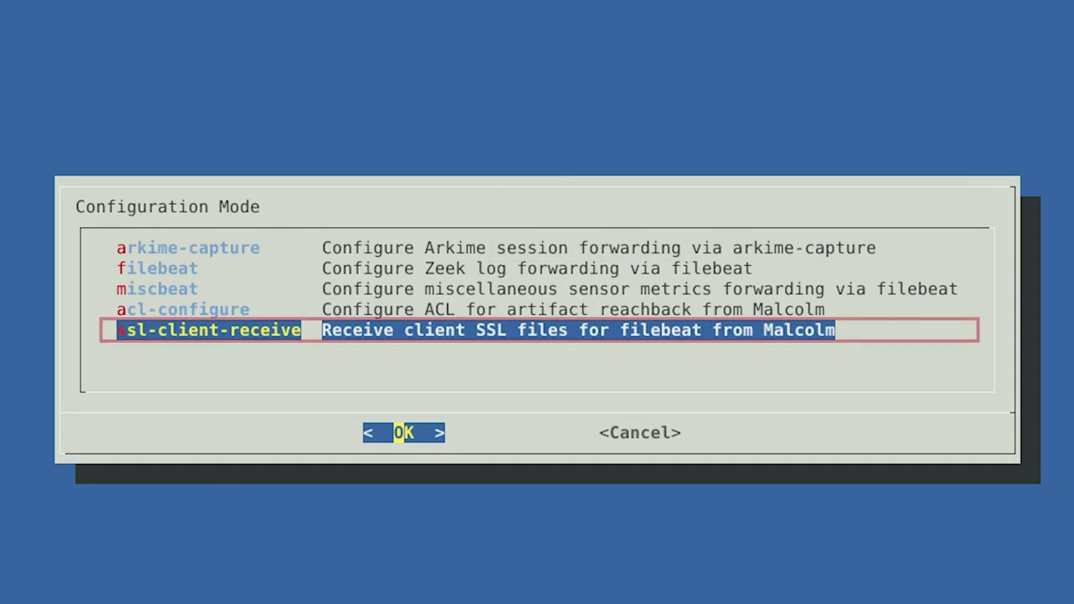
# Start ssl-client-receive and acknowledge the 'Run auth_setup on Malcolm' message
pyautogui.press('Return')
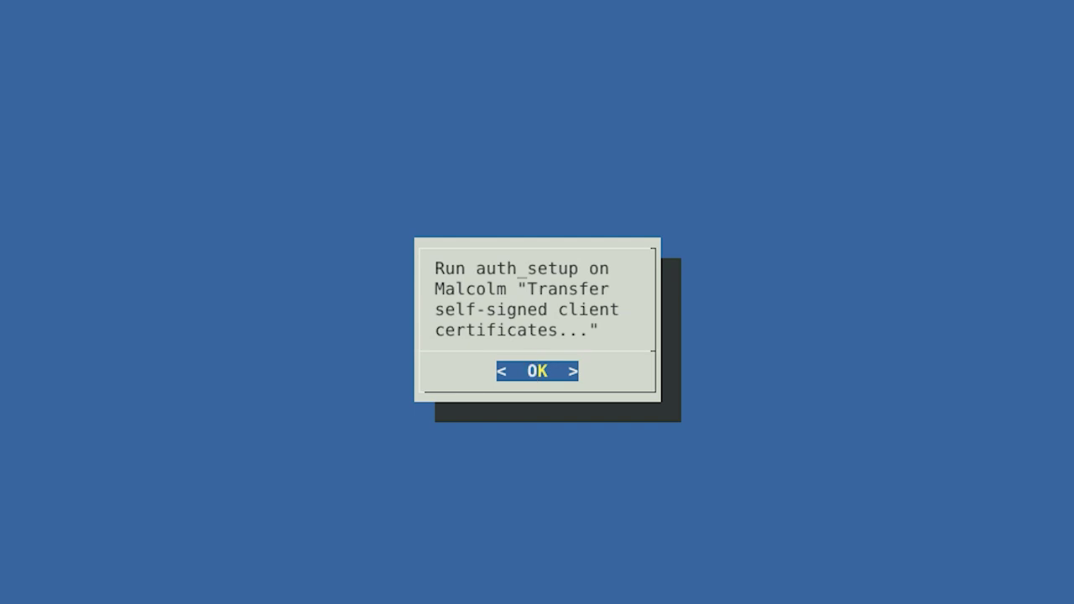
pyautogui.press('Return')
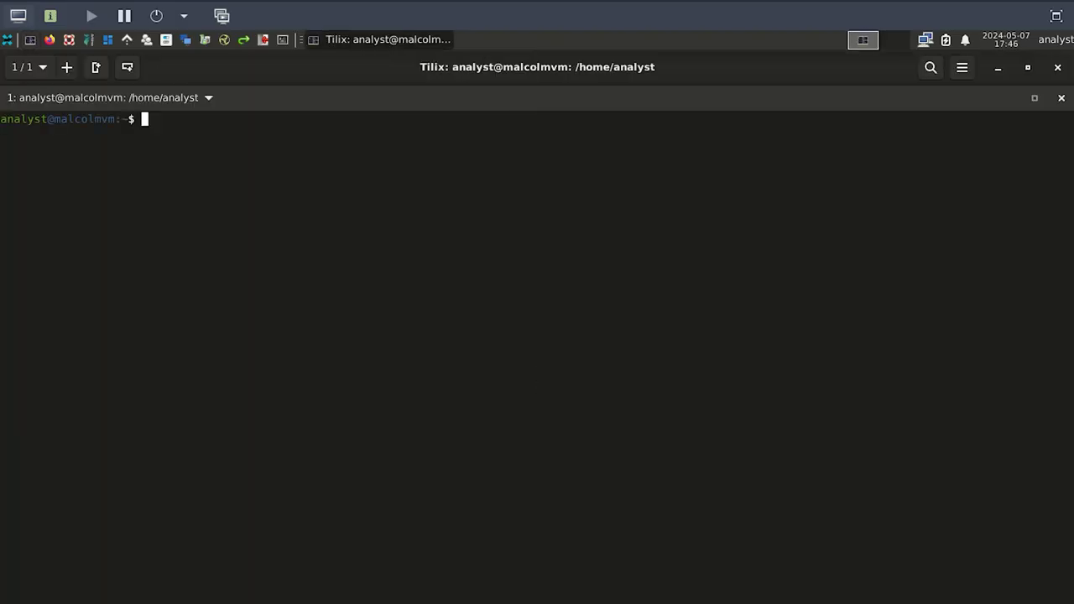
# Enlarge the terminal font and run ./scripts/auth_setup from the Malcolm directory
pyautogui.hotkey('ctrl', '+')
pyautogui.hotkey('ctrl', '+')
pyautogui.hotkey('ctrl', '+')
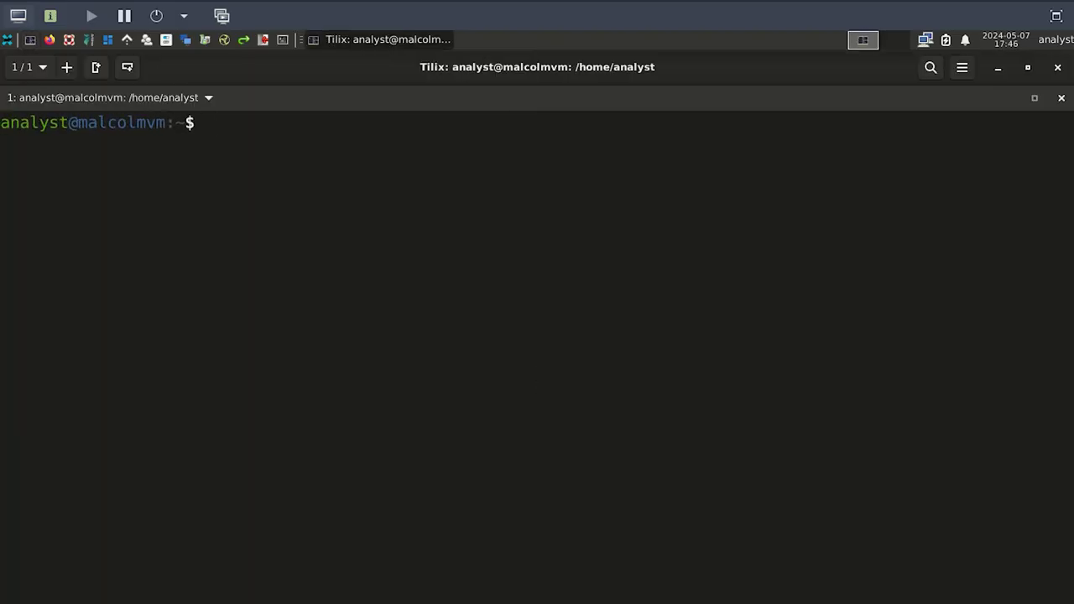
pyautogui.write('cd Malcolm')
pyautogui.press('Return')
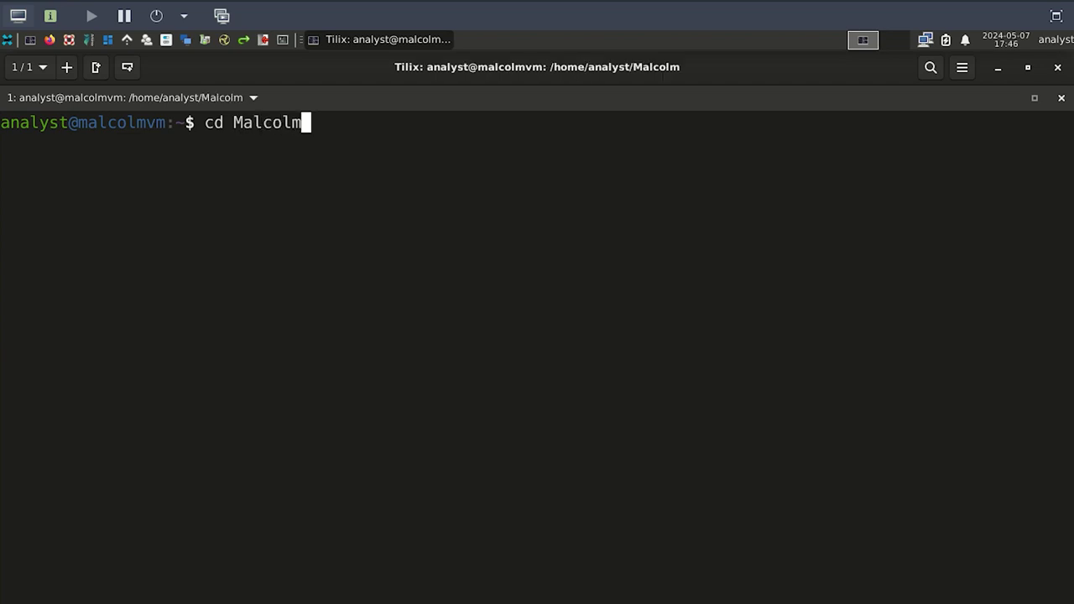
pyautogui.write('./scripts')
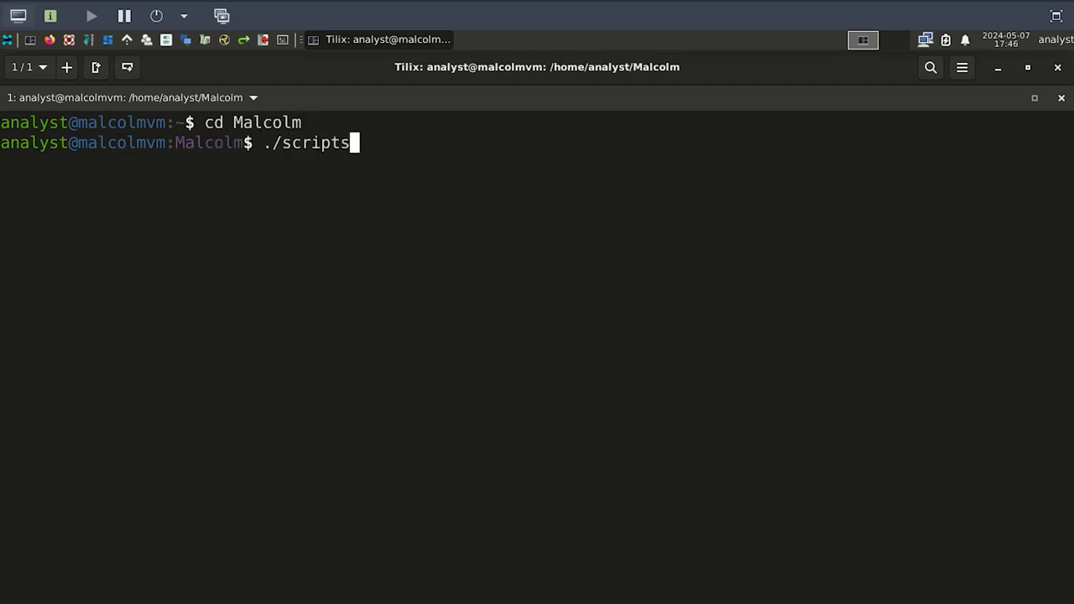
pyautogui.write('/auth_setup')
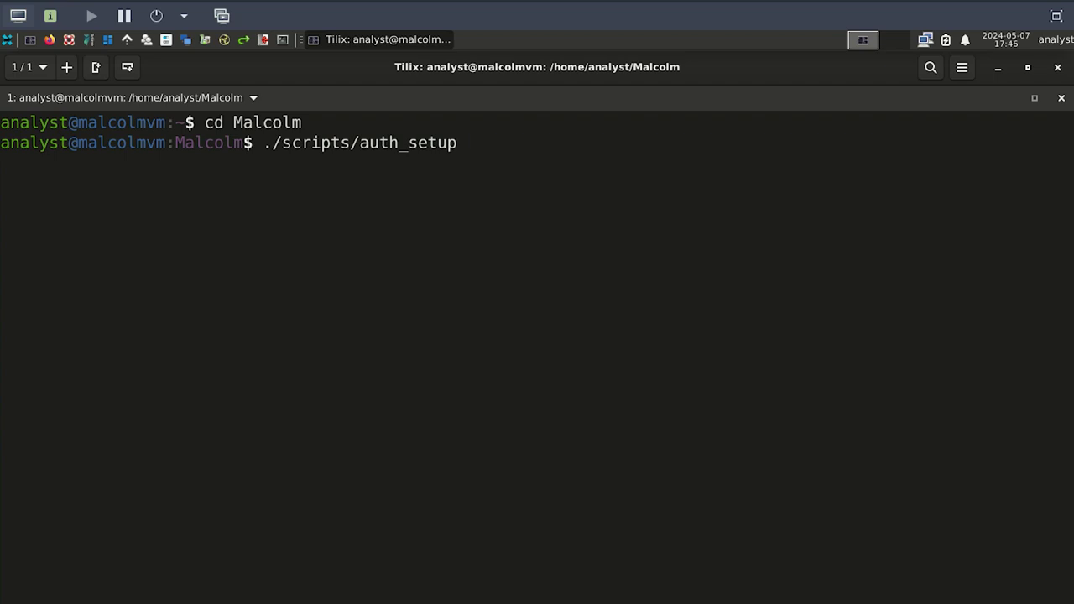
pyautogui.press('Return')
# Choose the txfwcerts option to transfer client certificates and acknowledge the follow-up message
pyautogui.press('Down')
pyautogui.press('Down')
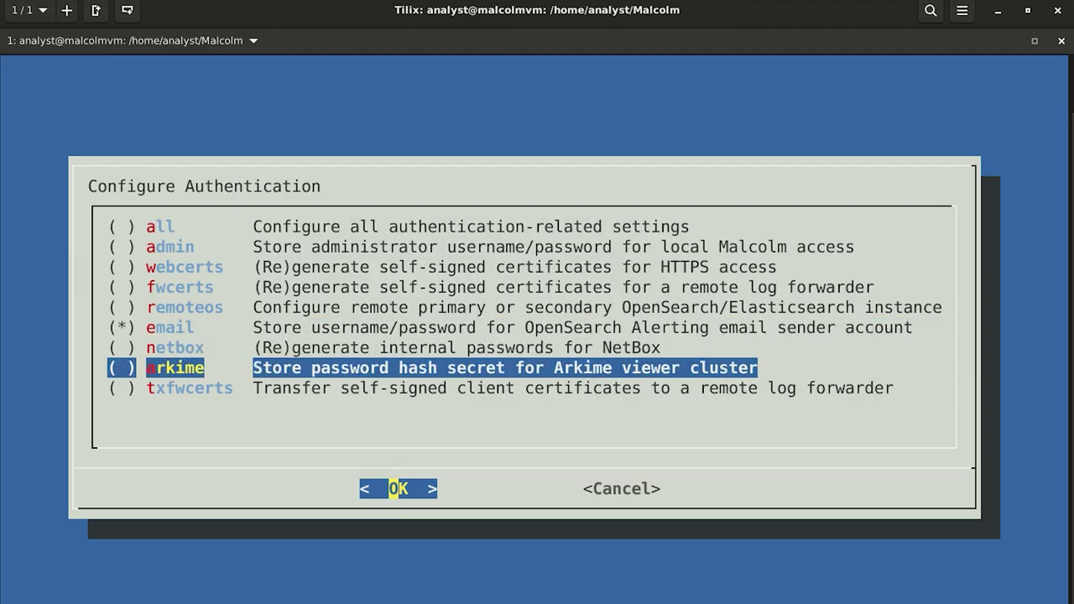
pyautogui.press('Down')
pyautogui.press('space')
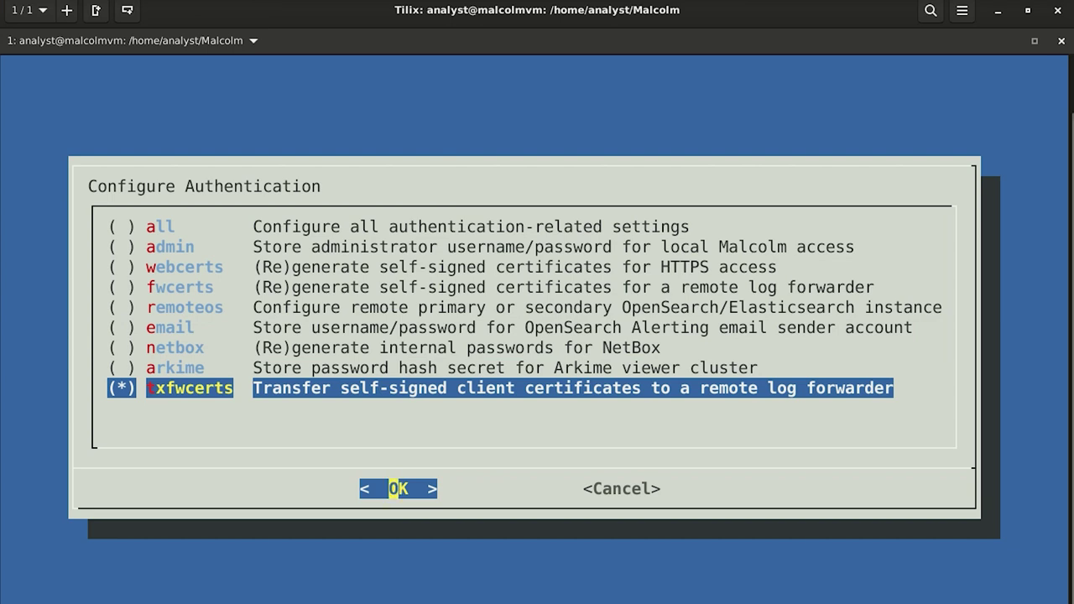
pyautogui.press('Return')
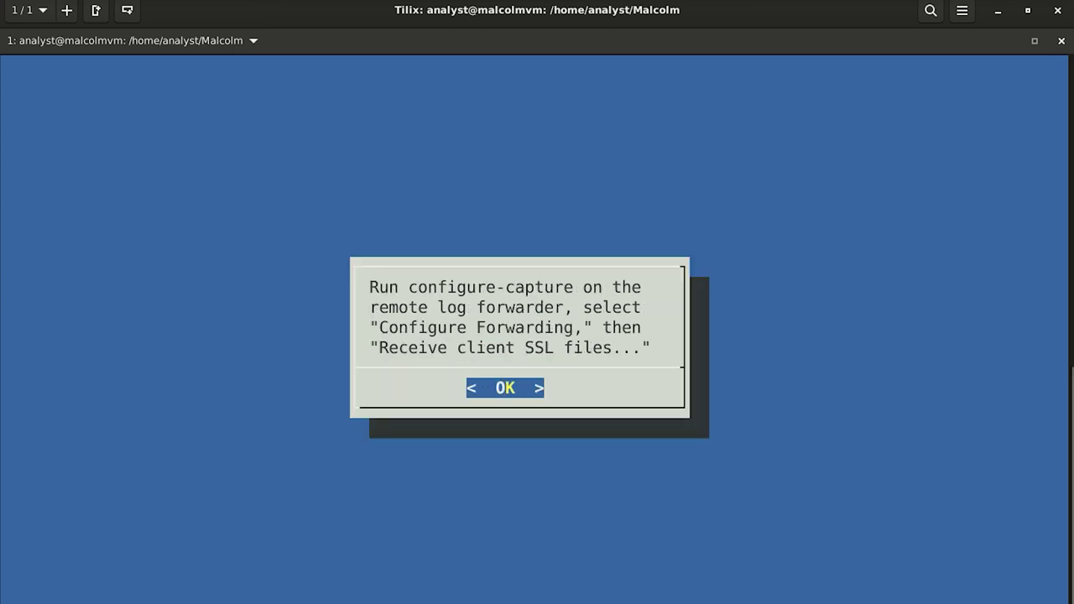
pyautogui.press('Return')
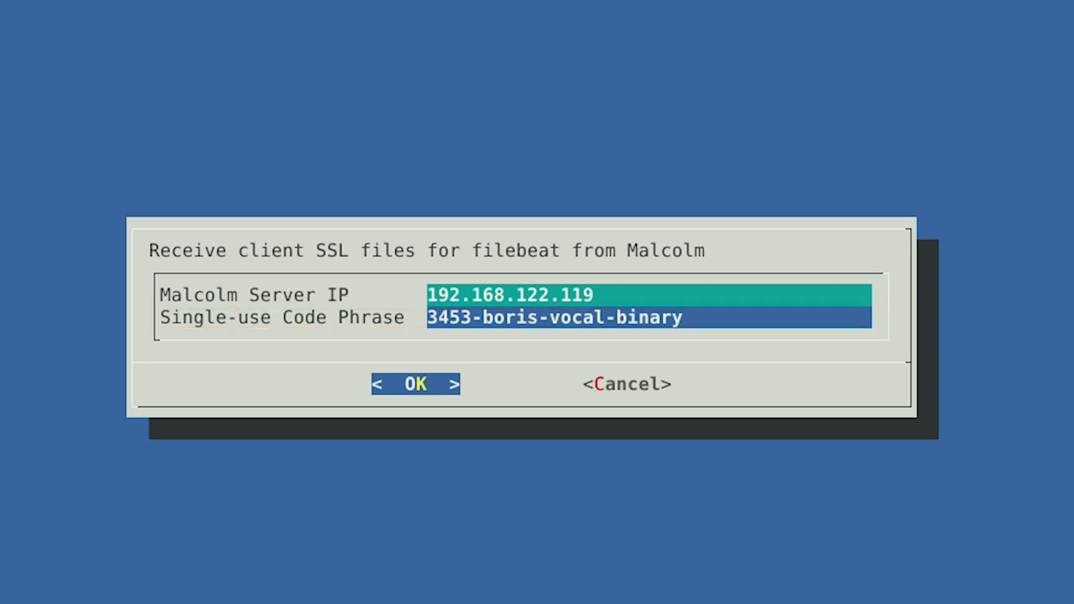
# Submit Malcolm server IP 192.168.122.119 and the code phrase to receive the SSL files
pyautogui.press('Return')
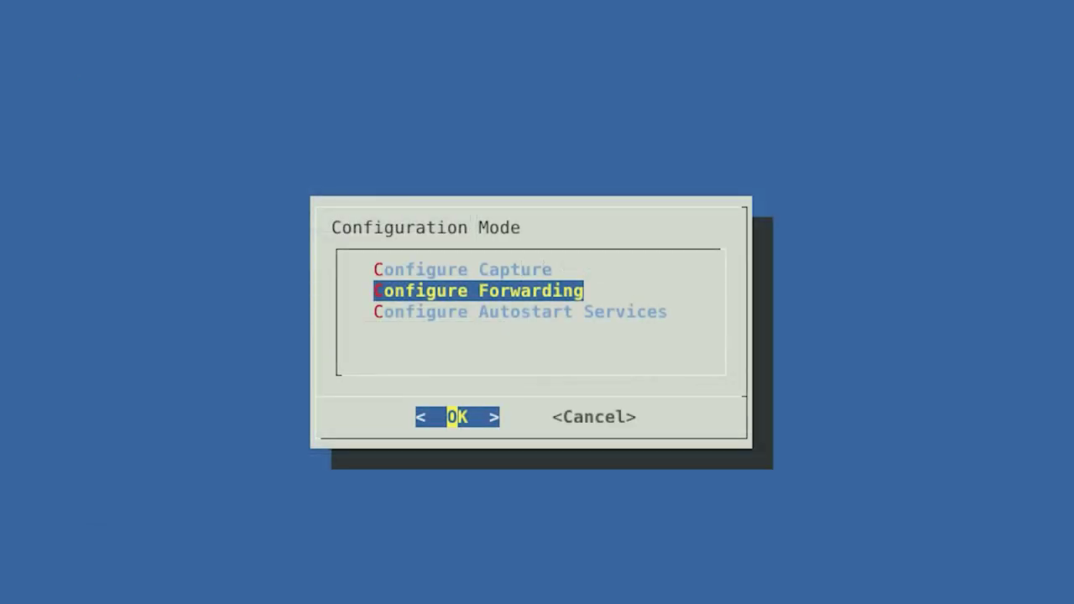
# Configure arkime-capture forwarding over HTTPS with no SSL verification to host 127.0.0.1, port 9200
pyautogui.press('Return')
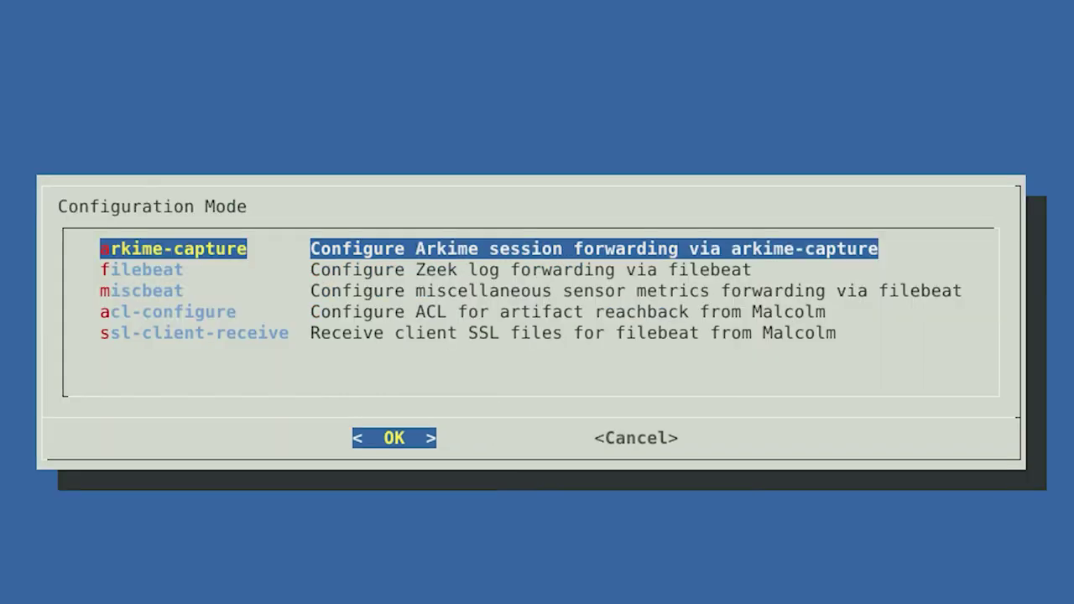
pyautogui.press('Down')
pyautogui.press('Down')
pyautogui.press('Up')
pyautogui.press('Up')
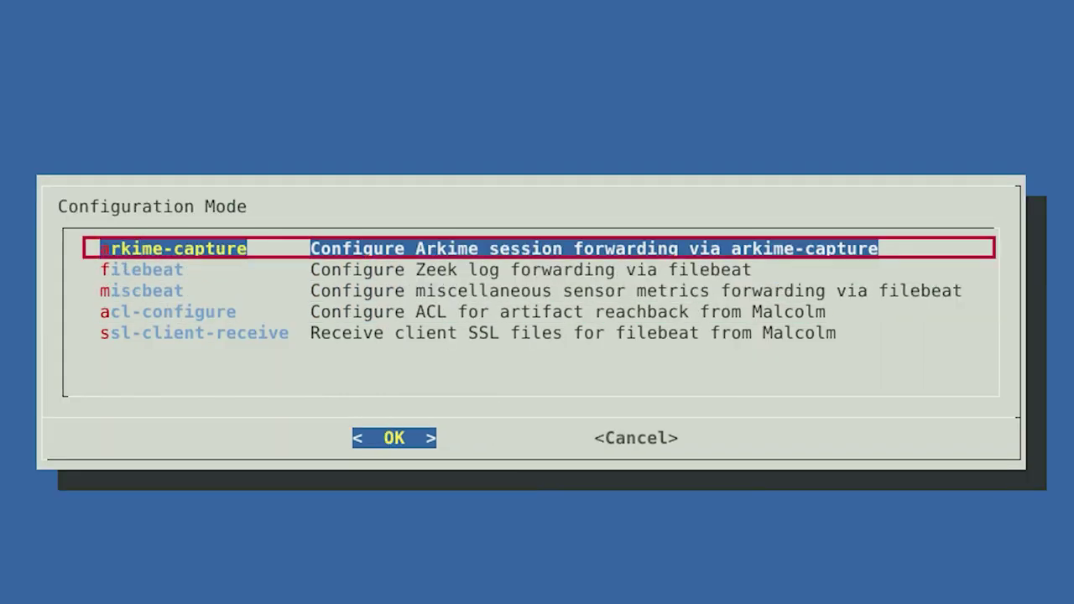
pyautogui.press('Return')
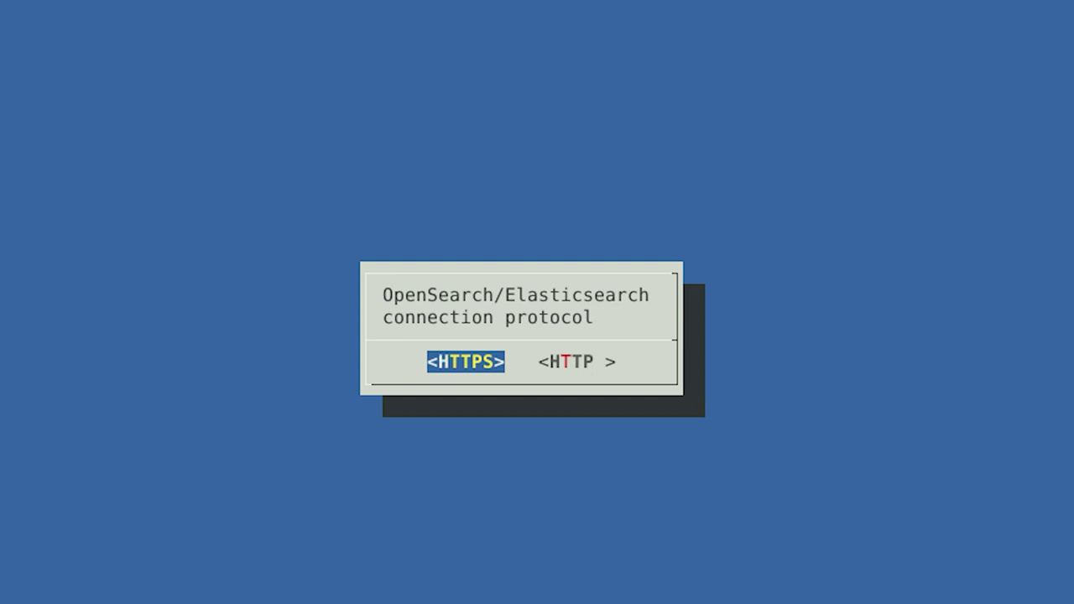
pyautogui.press('Return')
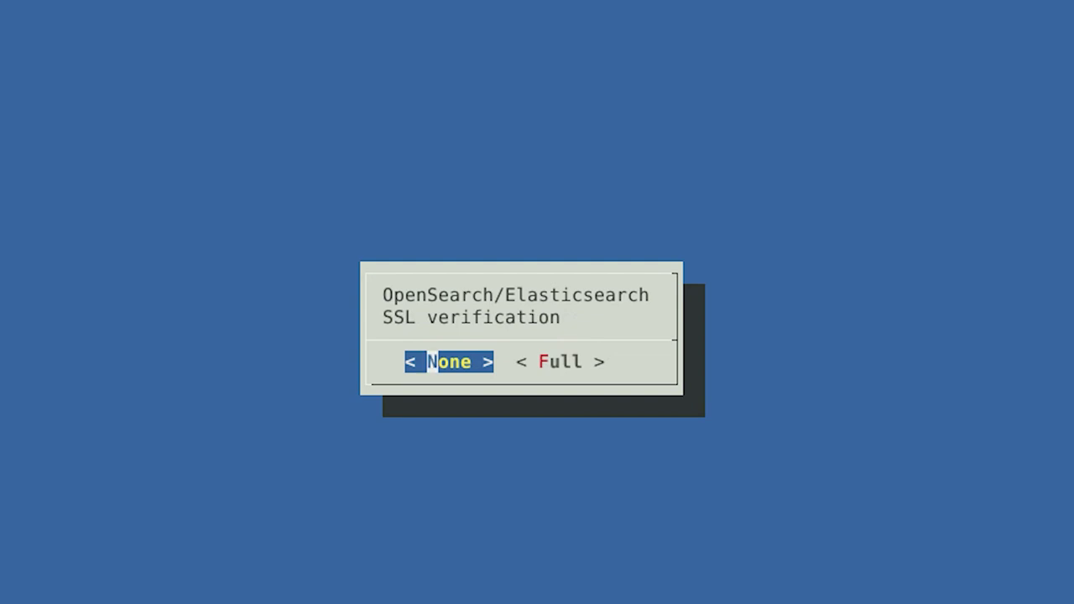
pyautogui.press('Return')
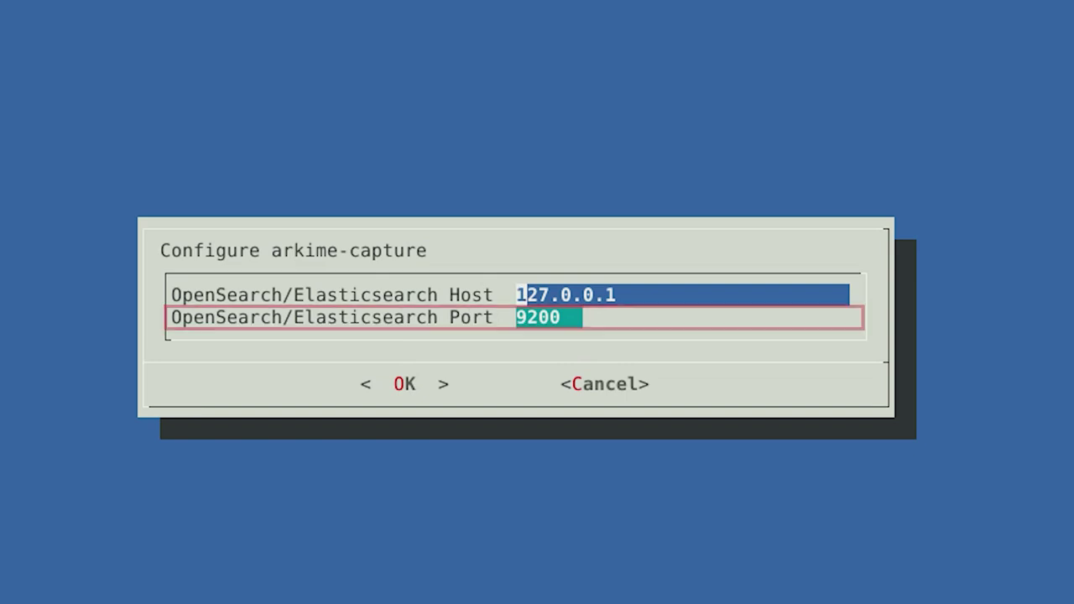
pyautogui.press('Return')
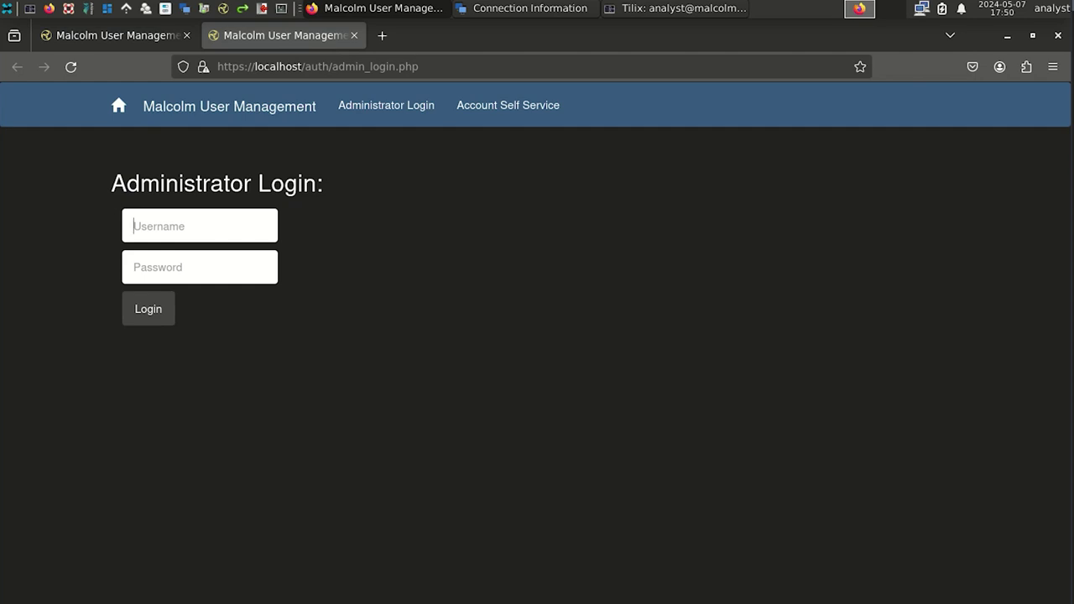
# Sign in to Malcolm User Management with the administrator username and password
pyautogui.press('Tab')
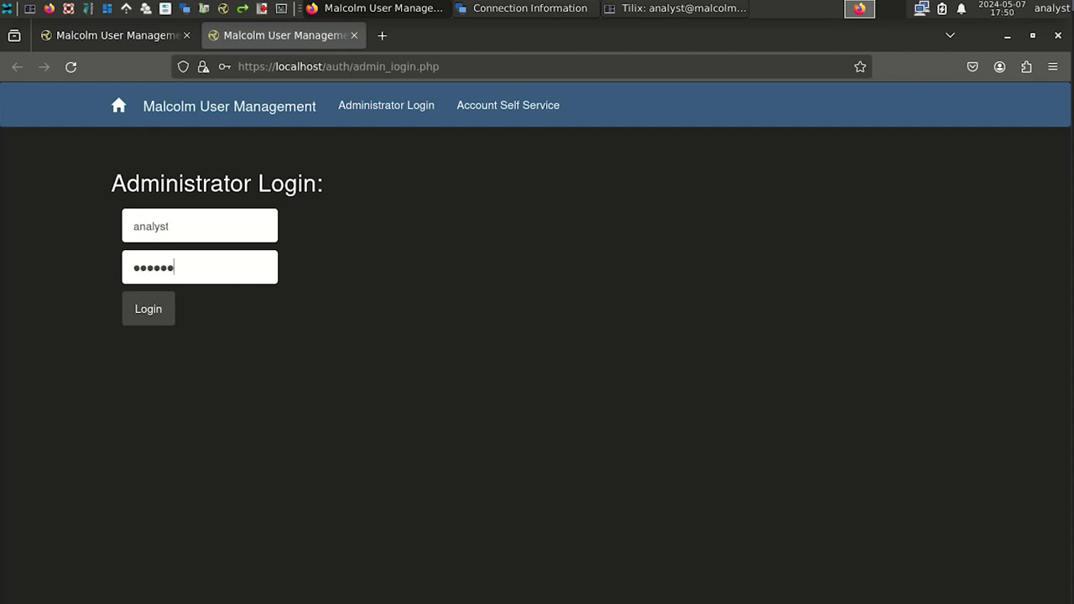
pyautogui.press('Return')
# Enter 'sensor' as the username and dismiss the suggested-password popup
pyautogui.write('sensor')
pyautogui.press('Tab')
pyautogui.press('Tab')
pyautogui.press('Tab')
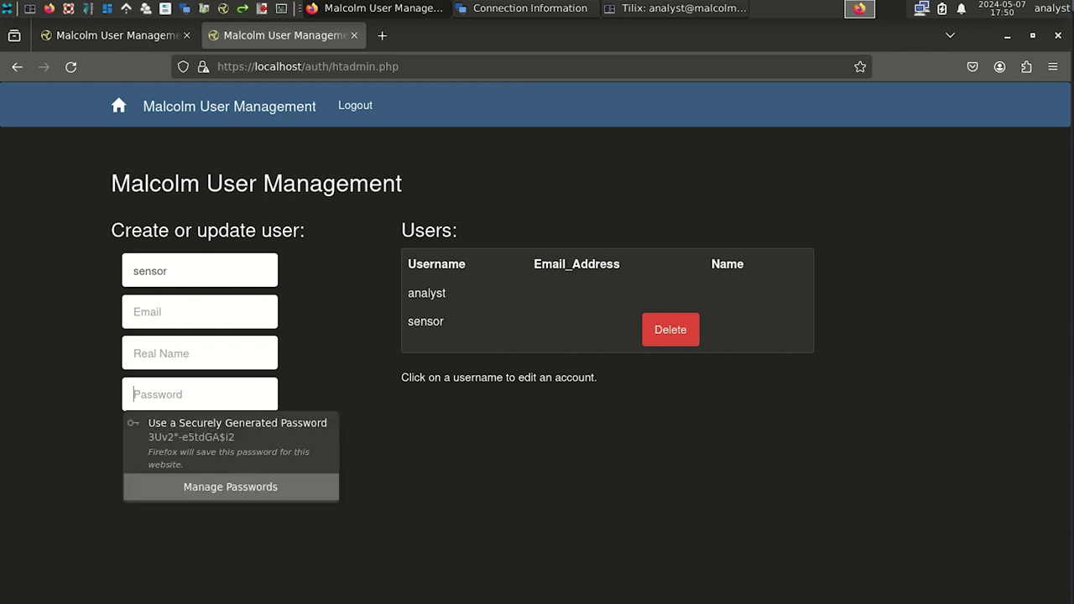
pyautogui.press('Escape')
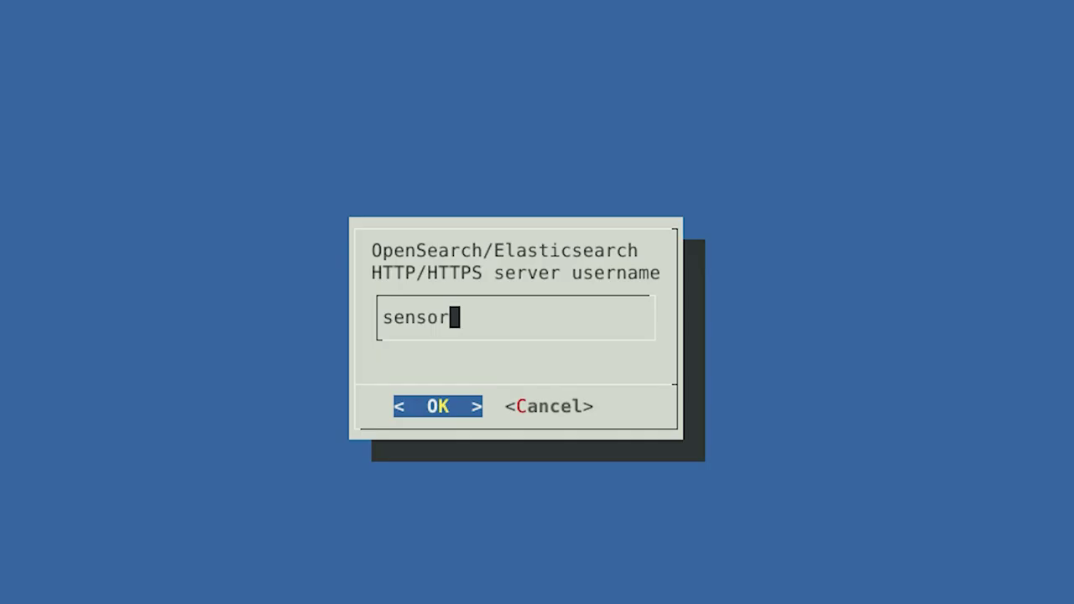
# Enter username sensor and its password, keep zstd compression at level 3, and confirm the parameters
pyautogui.press('BackSpace')
pyautogui.write('r')
pyautogui.press('Return')
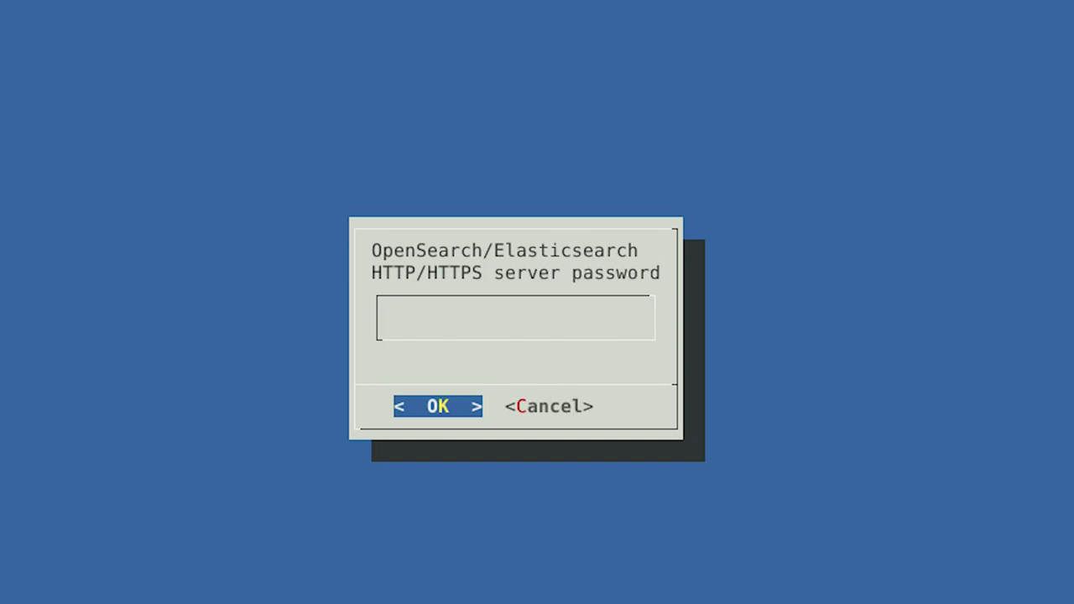
pyautogui.write('********')
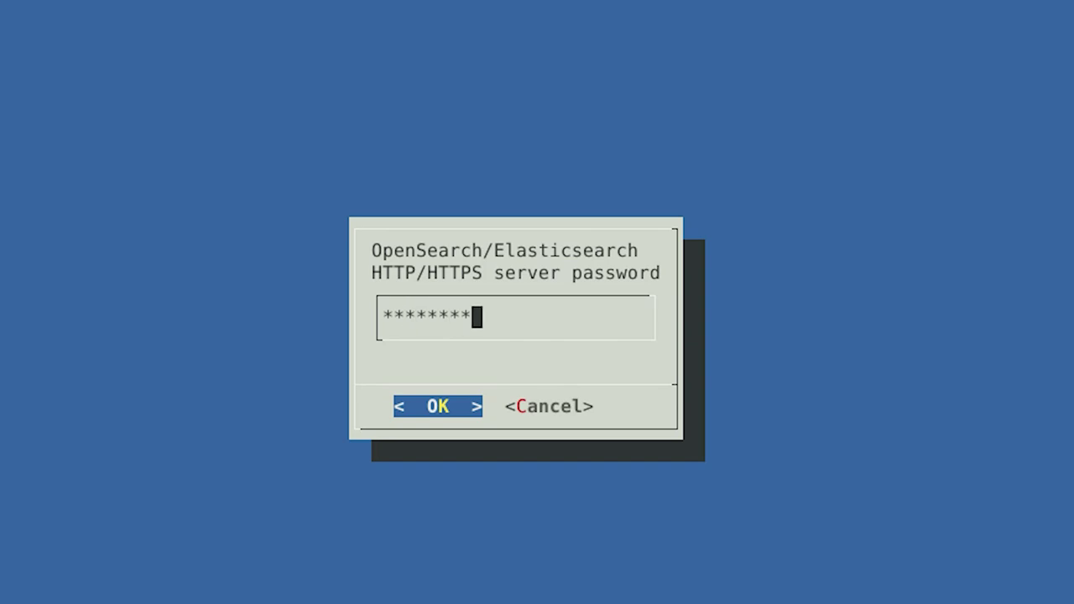
pyautogui.press('Return')
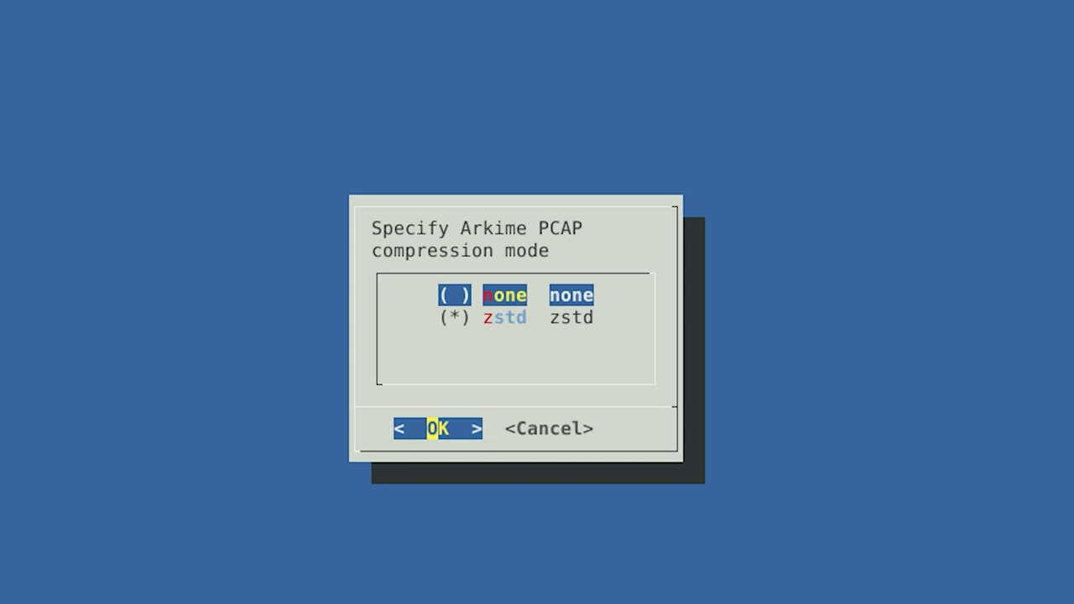
pyautogui.press('Return')
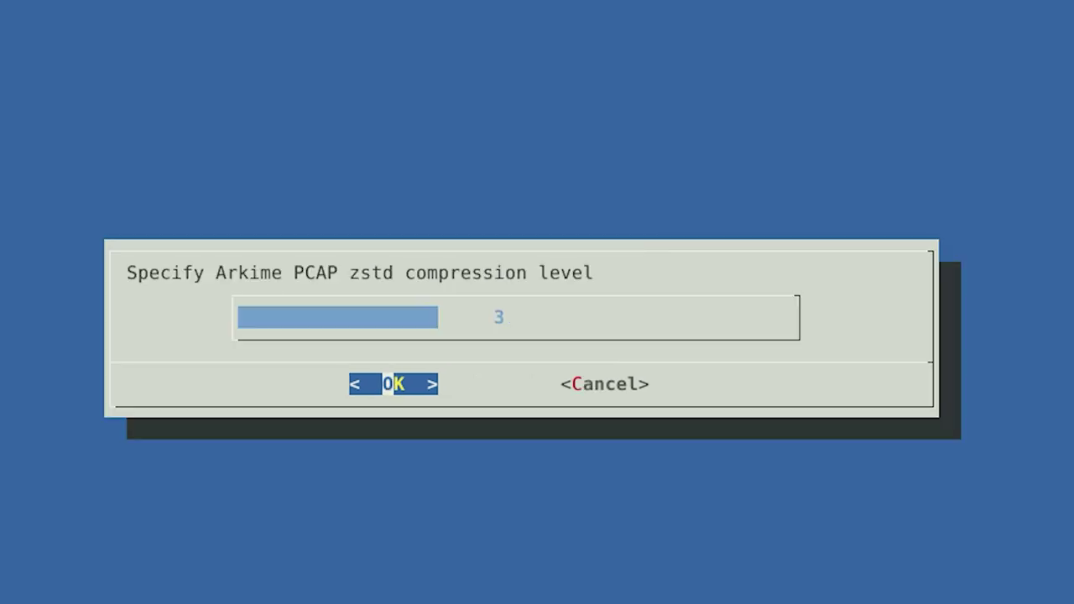
pyautogui.press('Return')
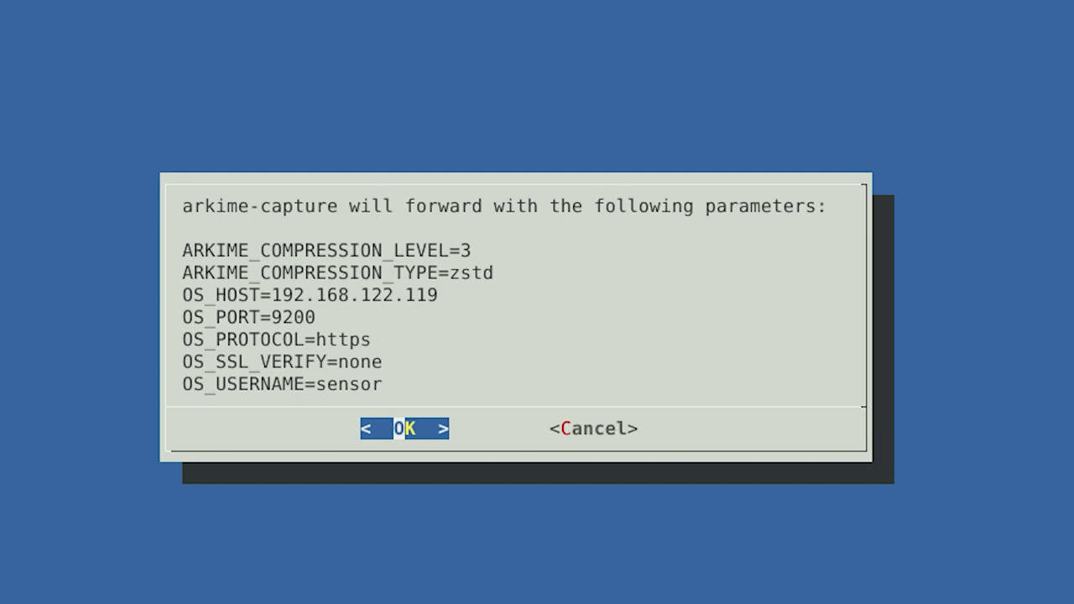
pyautogui.press('Return')
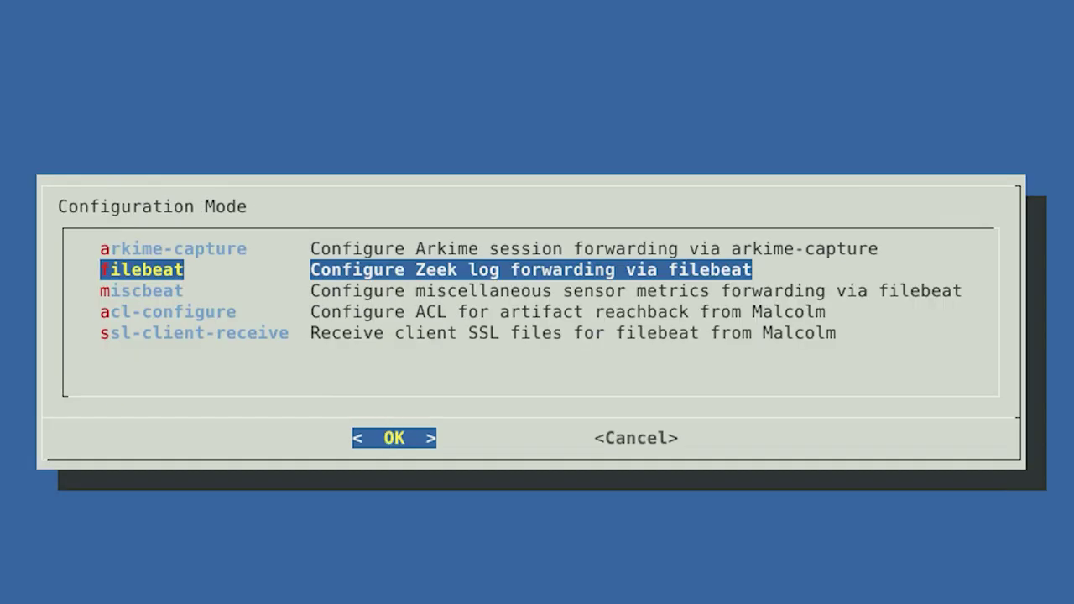
# Forward /capture/zeek/capture logs via filebeat to Logstash over SSL without peer verification, keeping default certificate paths
pyautogui.press('Return')
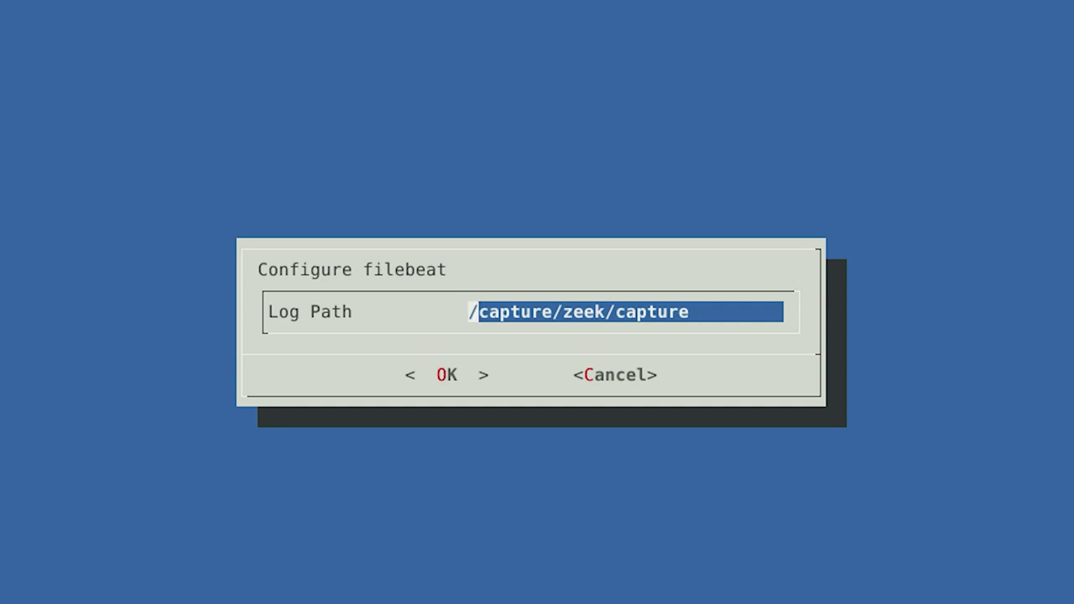
pyautogui.press('Return')
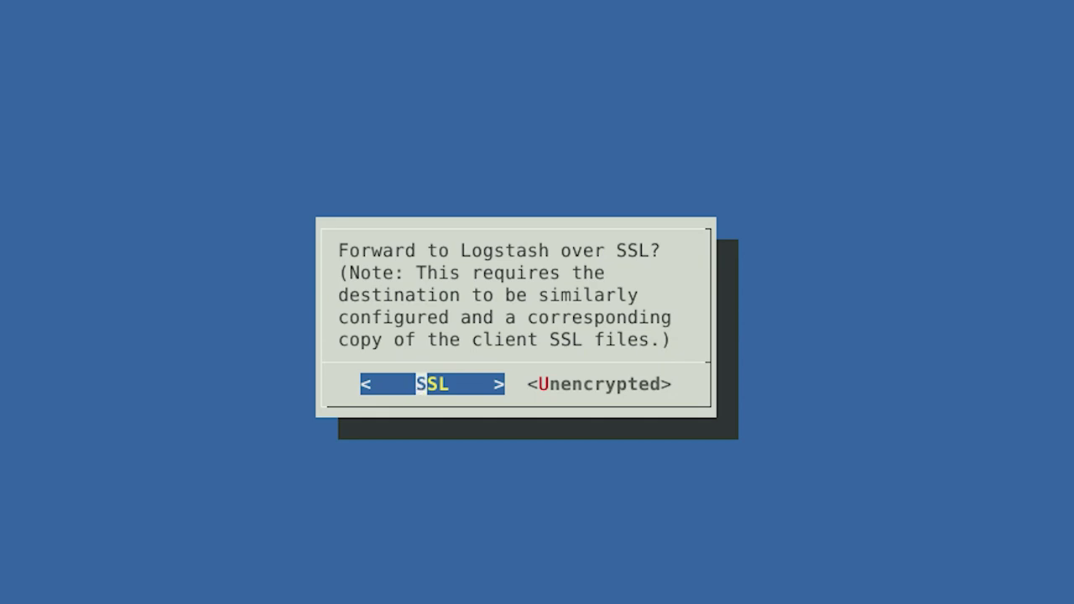
pyautogui.press('Return')
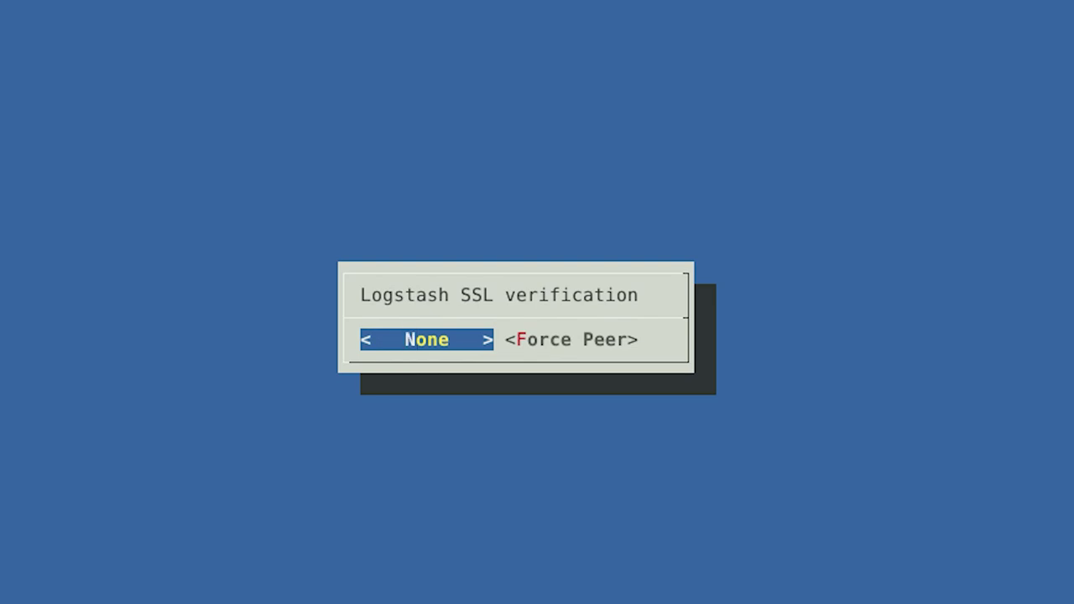
pyautogui.press('Return')
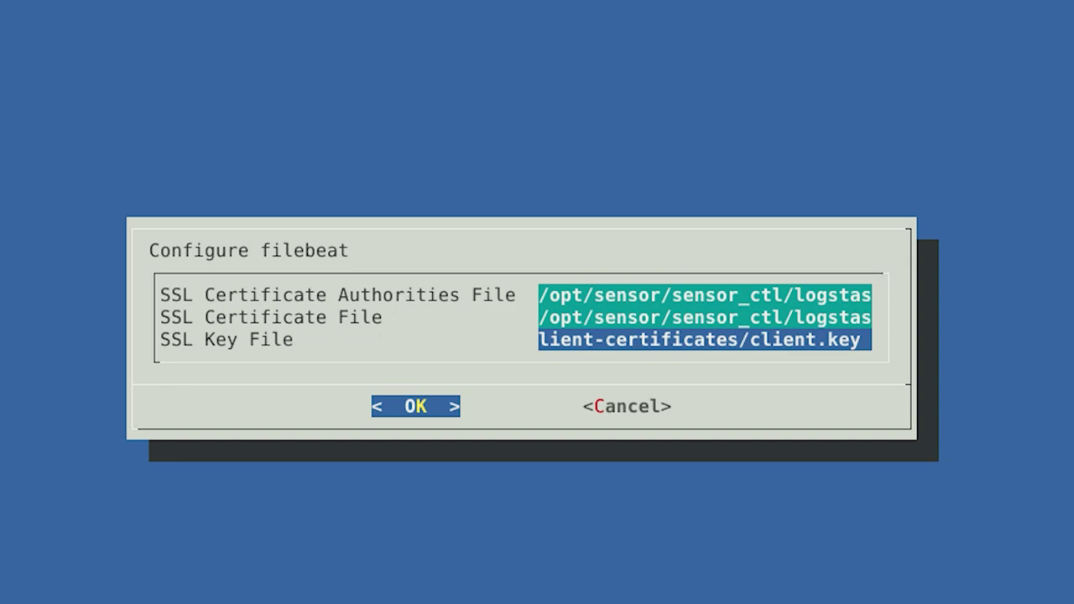
pyautogui.press('Return')
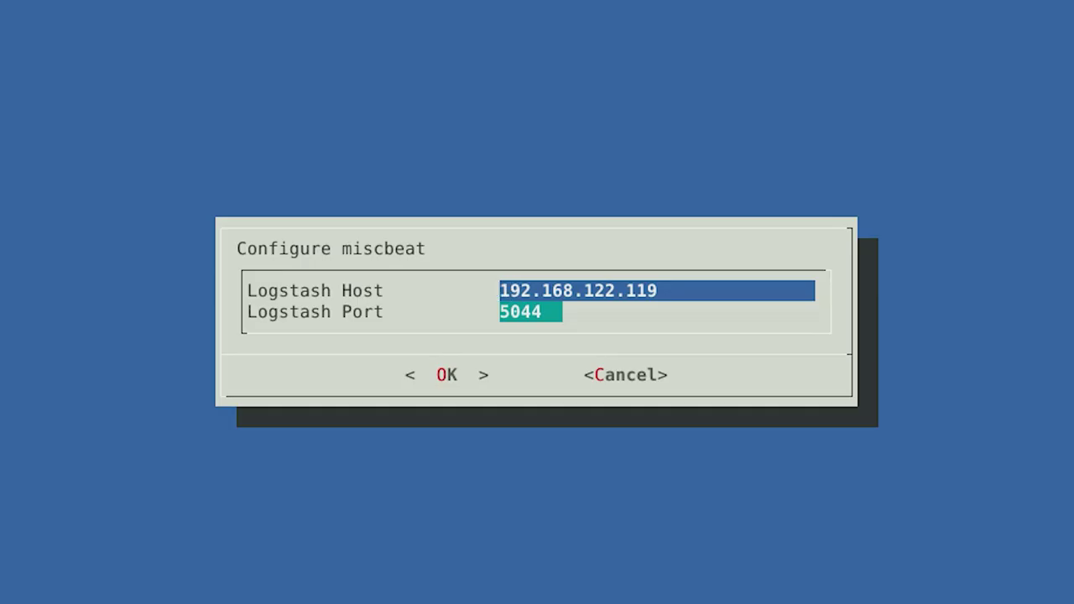
# Forward miscbeat to 192.168.122.119:5044 over SSL with no peer verification
pyautogui.press('Return')
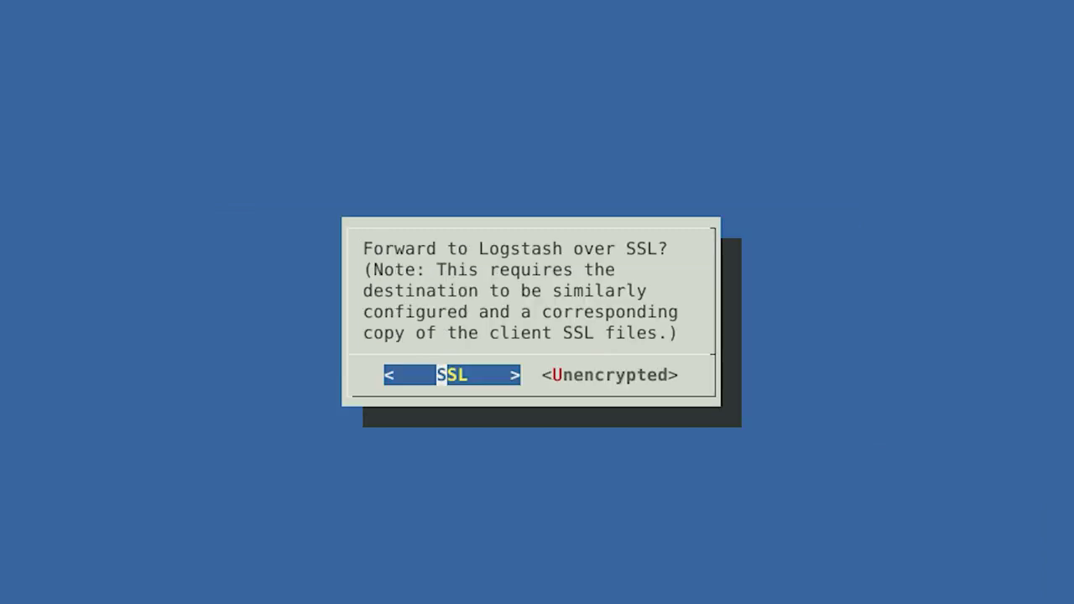
pyautogui.press('Return')
pyautogui.press('Return')
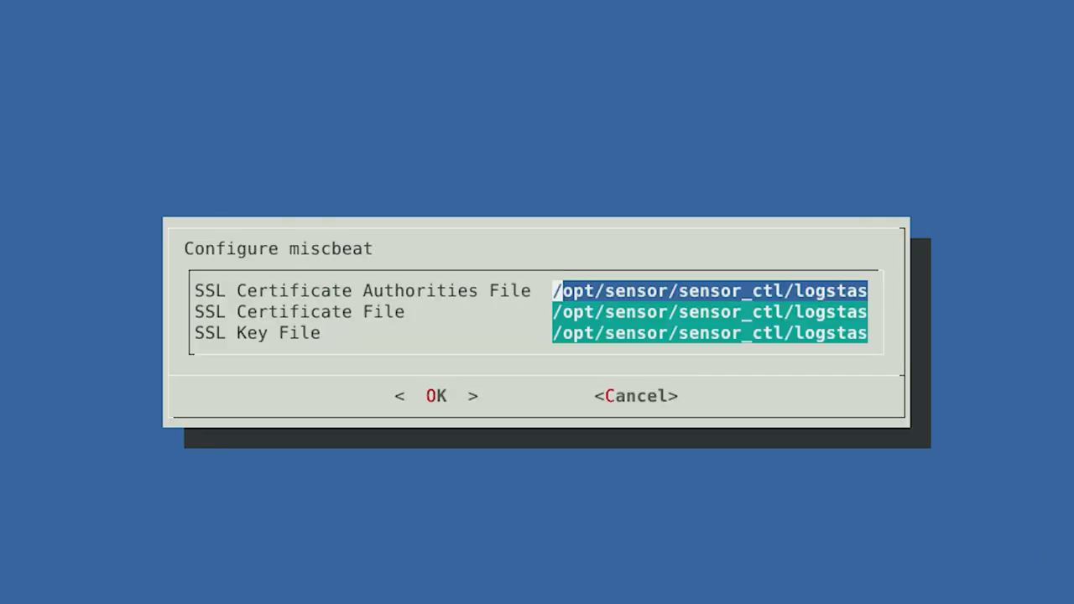
pyautogui.press('Return')
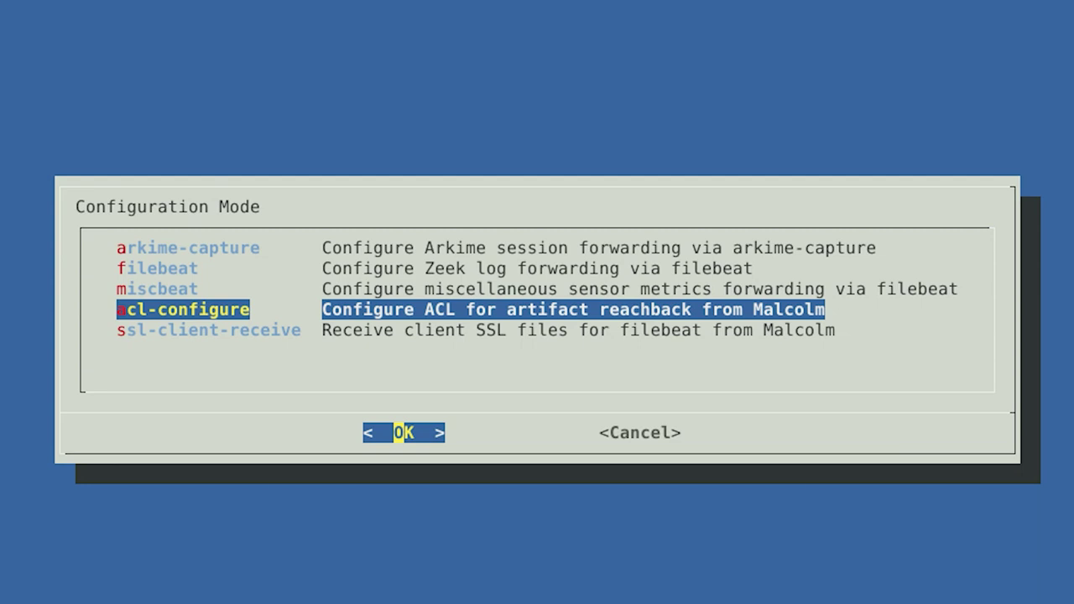
# Open the artifact reachback ACL editor and review the pre-filled address 192.168.122.119
pyautogui.press('Return')
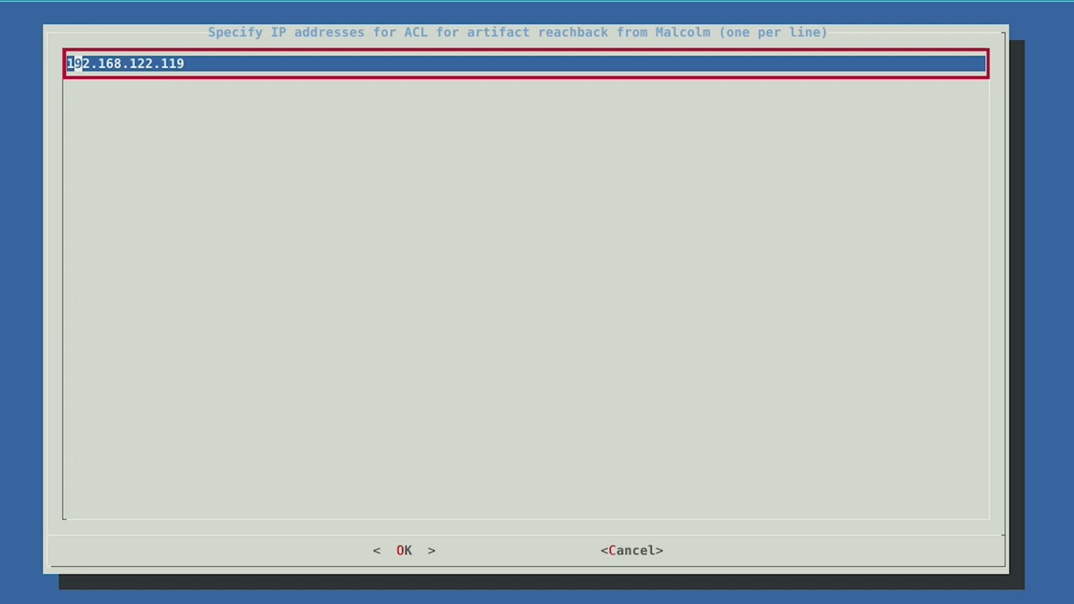
pyautogui.press('Right')
pyautogui.press('Right')
pyautogui.press('Right')
pyautogui.press('Right')
pyautogui.press('Right')
pyautogui.press('Right')
pyautogui.press('Right')
pyautogui.press('Right')
pyautogui.press('Right')
pyautogui.press('Right')
pyautogui.press('Right')
pyautogui.press('Right')
pyautogui.press('Right')
pyautogui.press('Right')
pyautogui.press('Right')
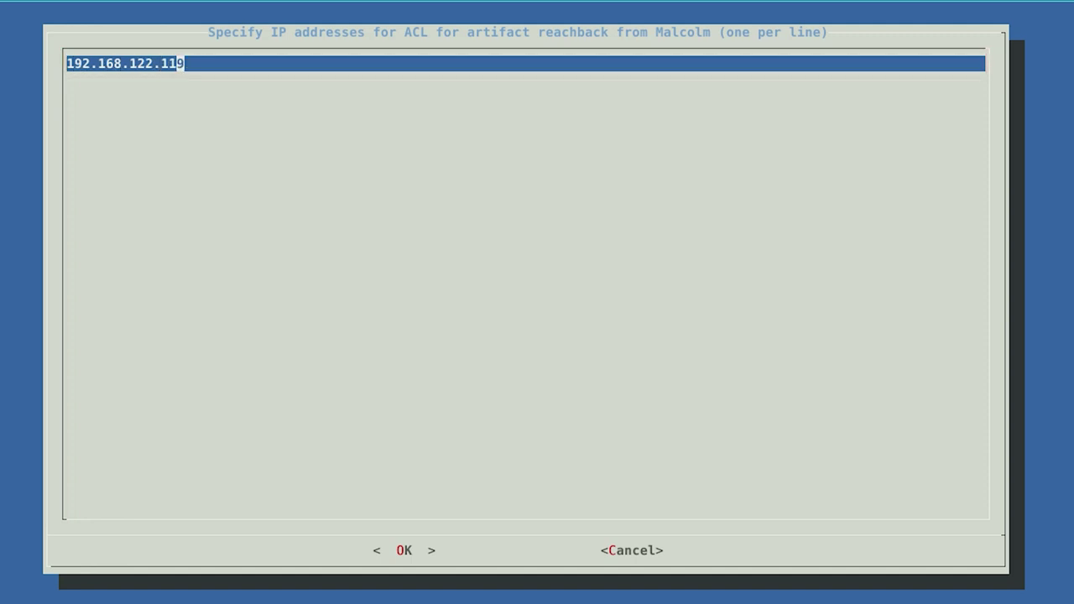
pyautogui.press('Left')
pyautogui.press('Left')
pyautogui.press('Left')
pyautogui.press('Left')
pyautogui.press('Left')
pyautogui.press('Left')
pyautogui.press('Left')
pyautogui.press('Left')
pyautogui.press('Left')
pyautogui.press('Left')
pyautogui.press('Left')
pyautogui.press('Left')
pyautogui.press('Left')
pyautogui.press('Left')
pyautogui.press('Left')
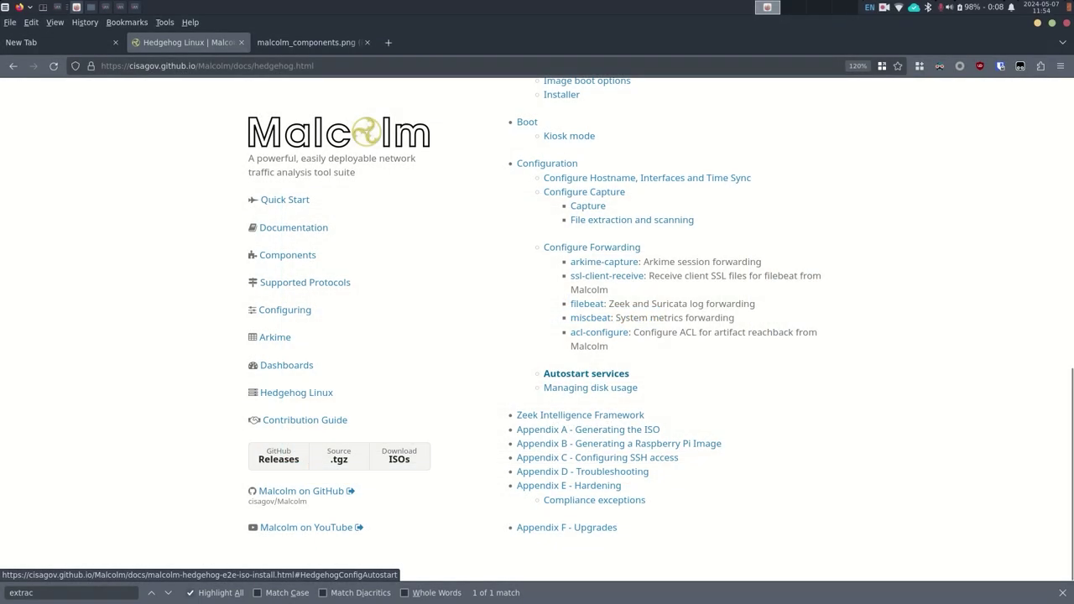
# Go to the Autostart services section of the Hedgehog docs and select the AUTOSTART_ entries list
pyautogui.click(585, 373)
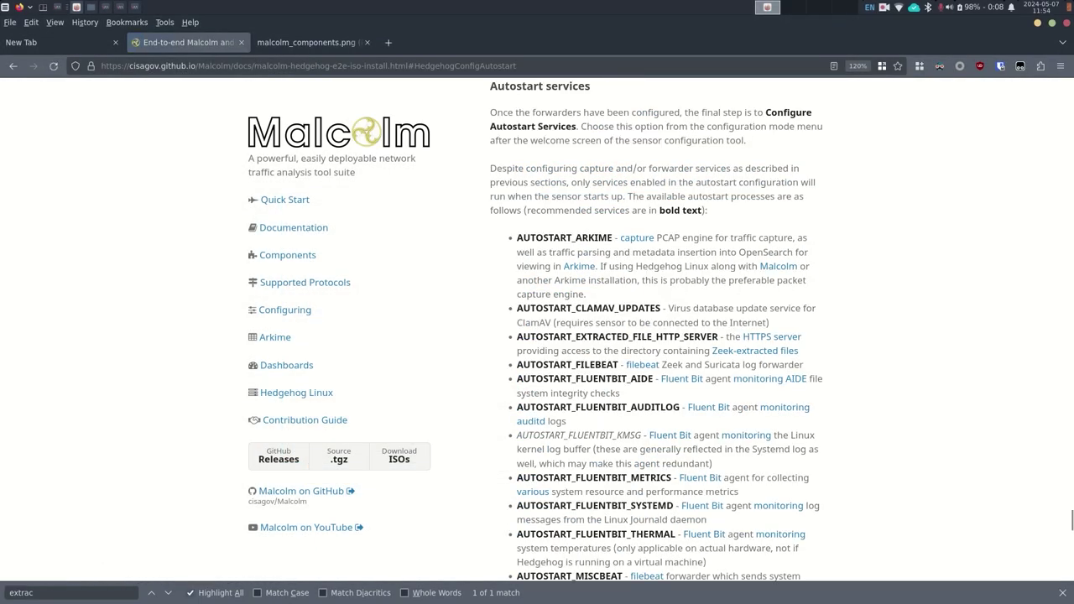
pyautogui.moveTo(517, 238); pyautogui.dragTo(725, 493)
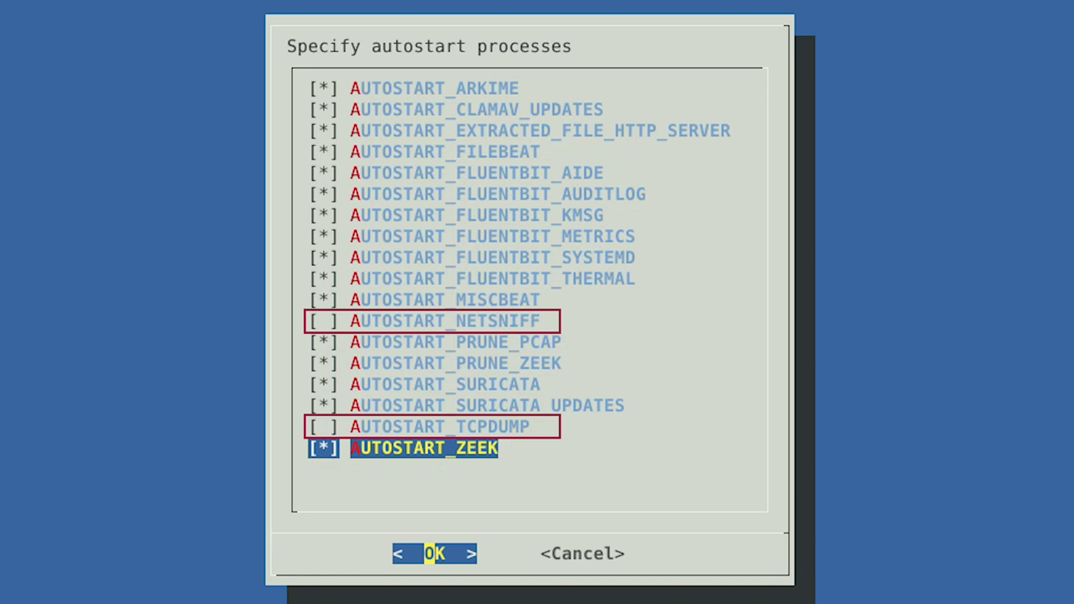
# Confirm autostart with all services enabled except AUTOSTART_NETSNIFF and AUTOSTART_TCPDUMP, and accept the summary
pyautogui.press('Tab')
pyautogui.press('Left')
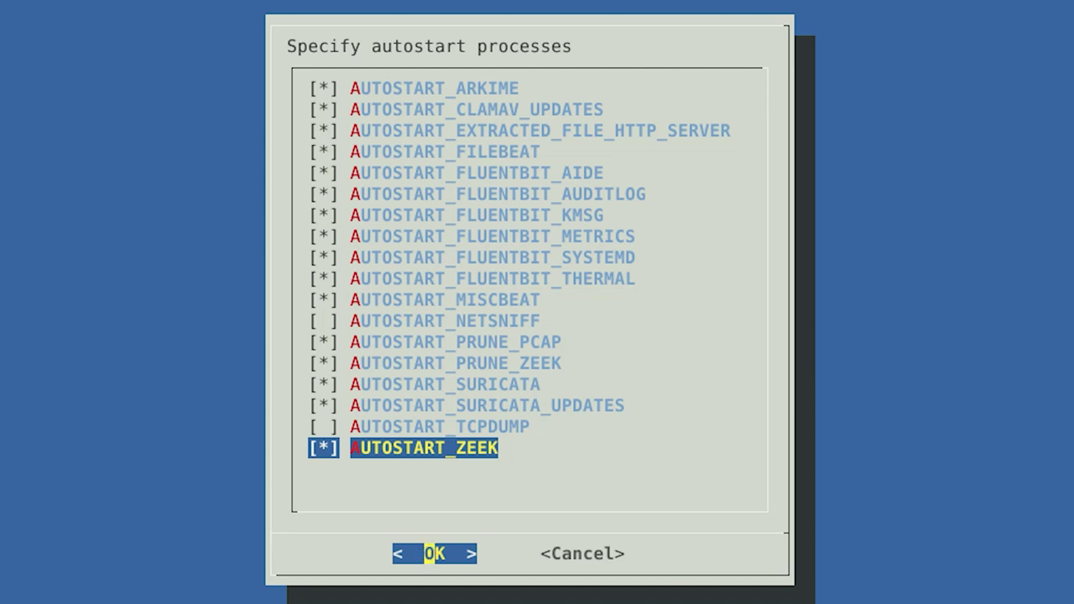
pyautogui.press('Return')
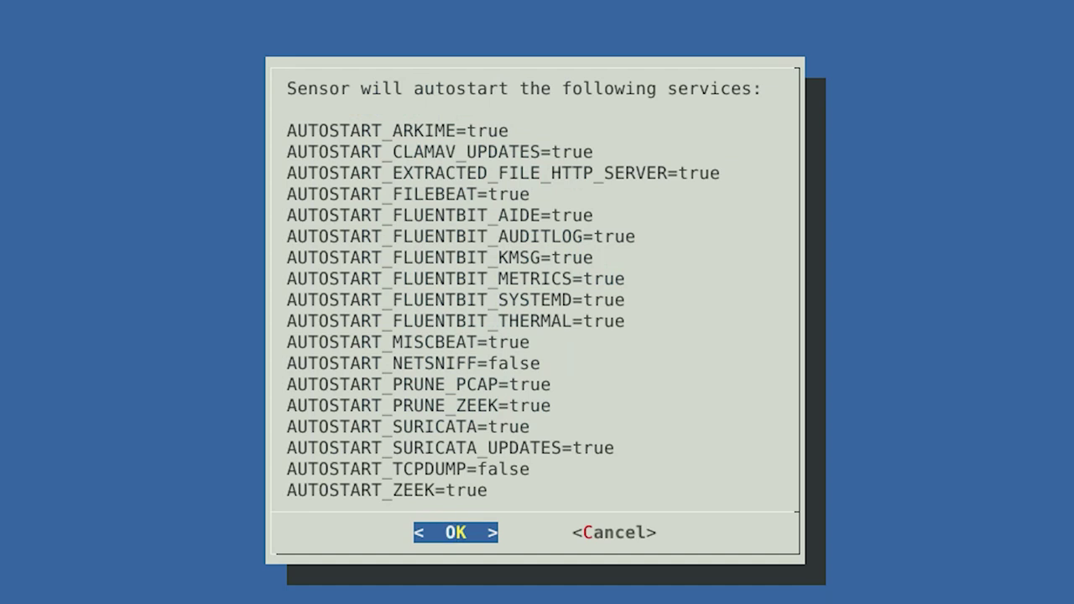
pyautogui.press('Return')
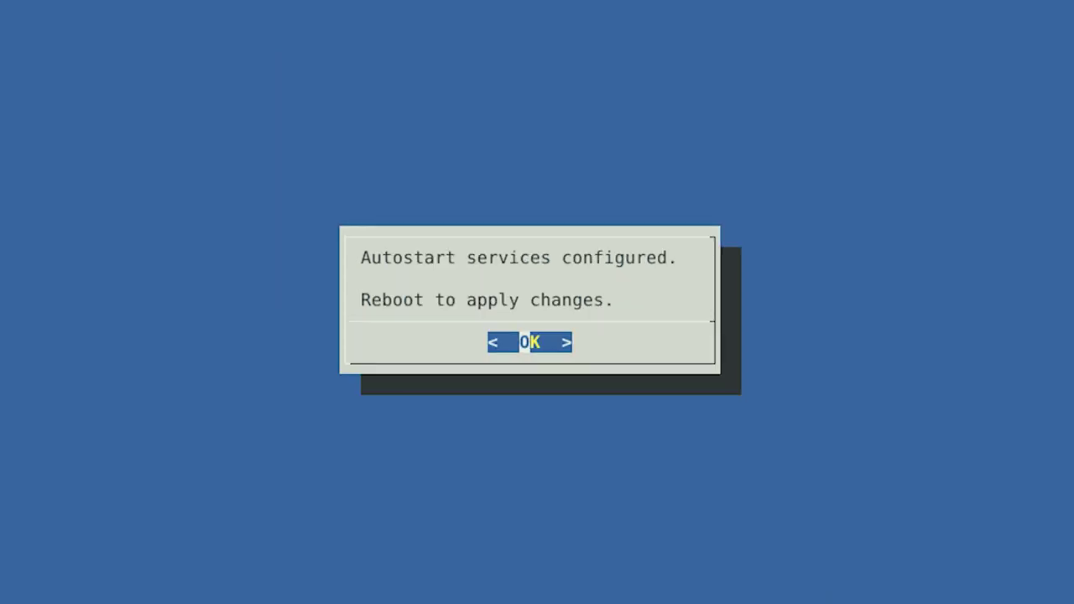